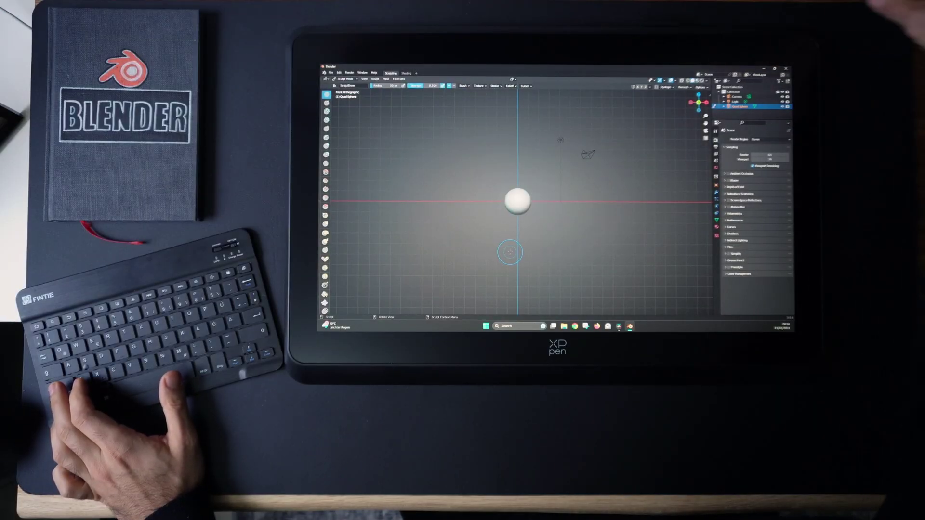
# Step: Shape the rounded cube into a tapered head with its chin pulled forward, using the Grab brush with a 174 px radius
pyautogui.moveTo(573, 204); pyautogui.dragTo(596, 179, button='middle')
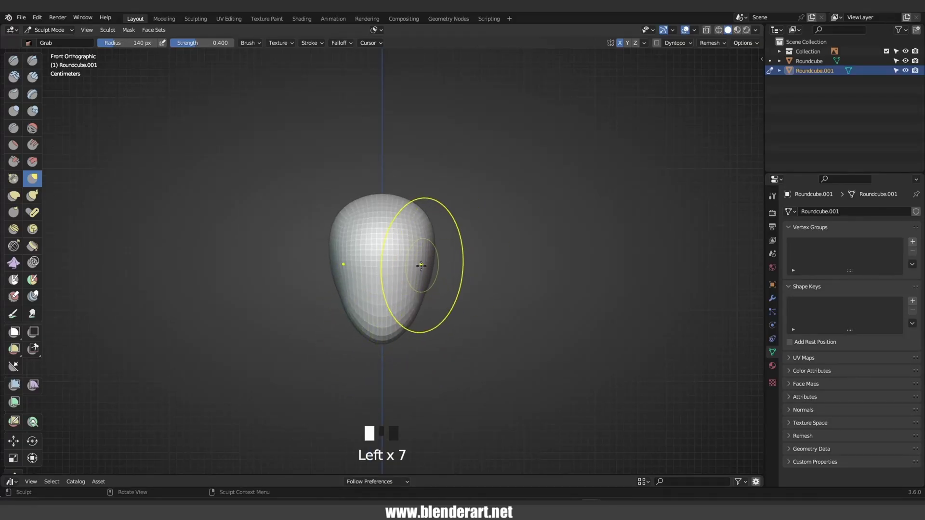
pyautogui.press('KP_3')
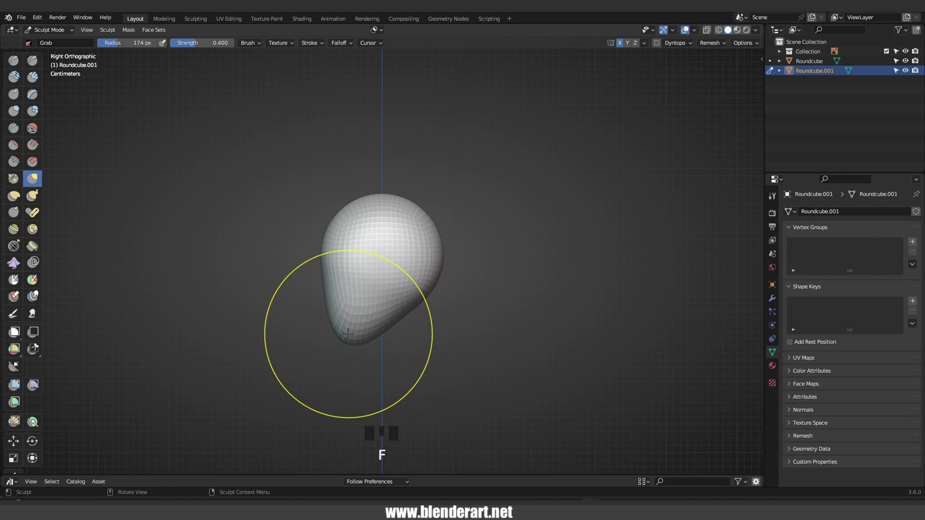
pyautogui.press('f')
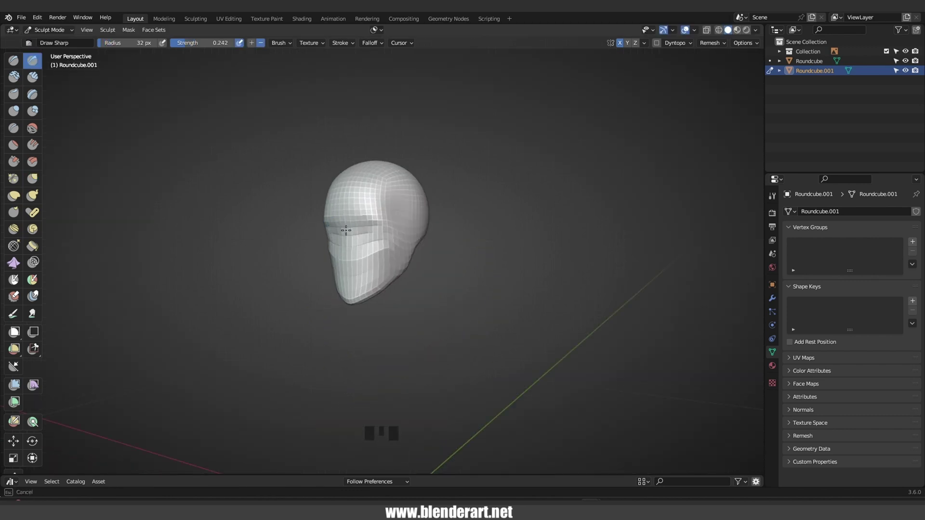
# Step: Duplicate the round cube for the neck and move the copy about 0.114 m up along Z beneath the head
pyautogui.press('KP_1')
pyautogui.keyDown('ctrl'); pyautogui.moveTo(345, 233); pyautogui.dragTo(345, 255, button='middle'); pyautogui.keyUp('ctrl')
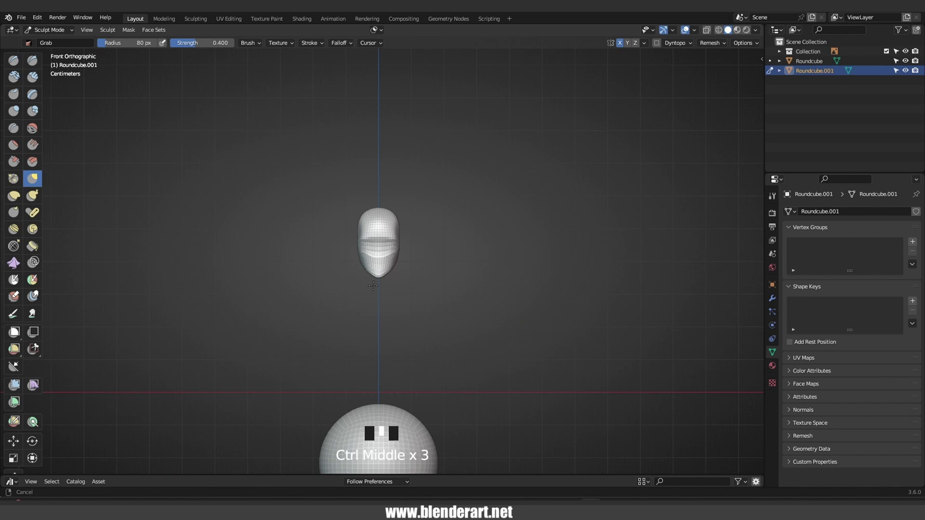
pyautogui.click(378, 378)
pyautogui.hotkey('shift', 'd')
pyautogui.press('z')
pyautogui.click(396, 295)
# Step: Stretch the neck piece along Z by a factor of about 2.23 and tilt it beneath the head
pyautogui.press('s')
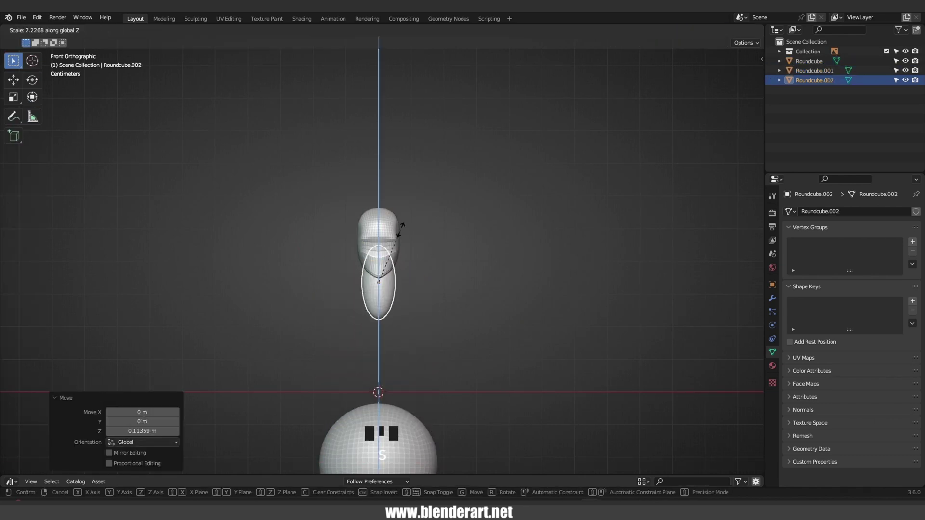
pyautogui.click(401, 226)
pyautogui.press('r')
pyautogui.click(404, 289)
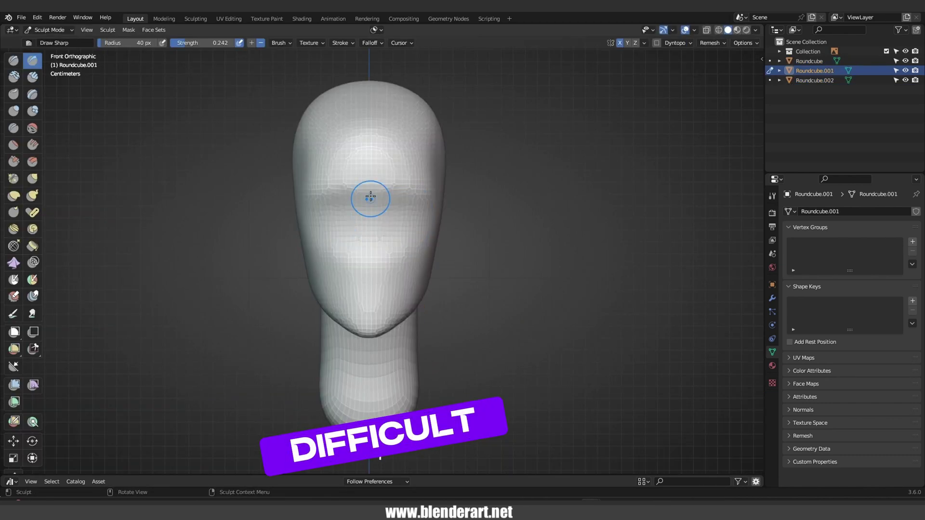
# Step: Carve the eye sockets below the brow with the Draw Sharp brush and smooth the surrounding surface
pyautogui.moveTo(442, 207)
pyautogui.mouseDown(button='middle')
pyautogui.moveTo(306, 243)
pyautogui.moveTo(362, 223)
pyautogui.moveTo(396, 243)
pyautogui.moveTo(353, 242)
pyautogui.moveTo(373, 223)
pyautogui.mouseUp(button='middle')
pyautogui.click(354, 242)
pyautogui.keyDown('shift'); pyautogui.click(354, 243); pyautogui.keyUp('shift')
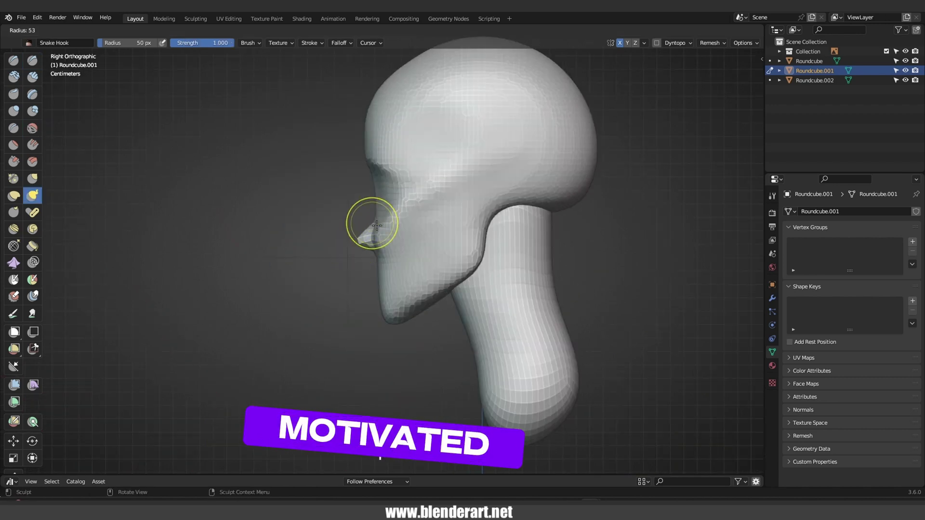
# Step: Undo the last Snake Hook stroke on the nose and refine the nose and mouth area with Inflate/Deflate strokes
pyautogui.hotkey('ctrl', 'z')
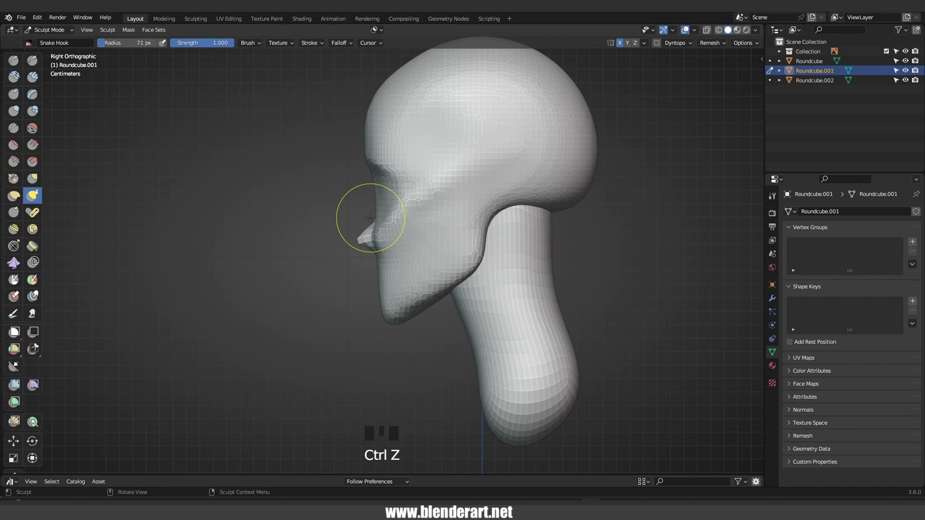
pyautogui.moveTo(367, 195)
pyautogui.keyDown('ctrl'); pyautogui.mouseDown(button='middle')
pyautogui.moveTo(413, 244)
pyautogui.moveTo(391, 288)
pyautogui.mouseUp(button='middle'); pyautogui.keyUp('ctrl')
pyautogui.click(413, 244)
pyautogui.press('i')
pyautogui.keyDown('ctrl'); pyautogui.moveTo(390, 288); pyautogui.dragTo(391, 288); pyautogui.keyUp('ctrl')
pyautogui.moveTo(410, 282); pyautogui.dragTo(392, 295, button='middle')
pyautogui.click(392, 295)
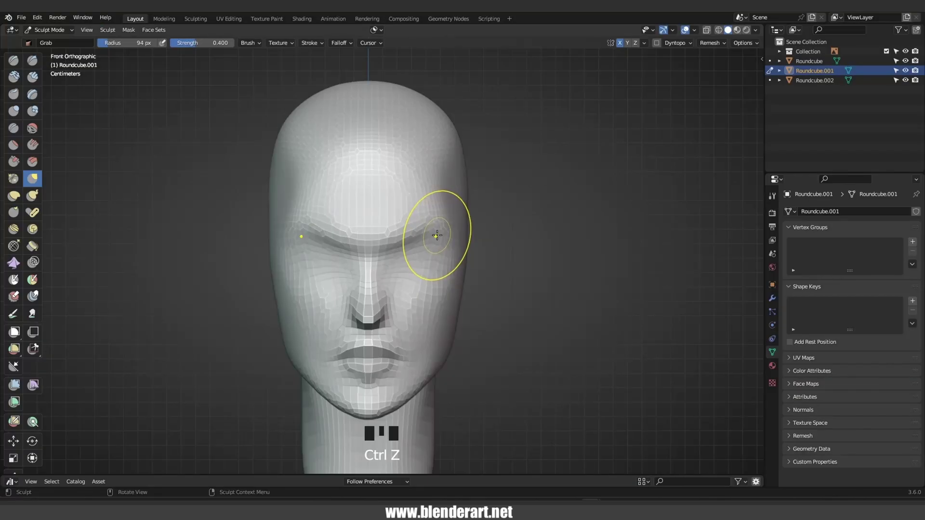
# Step: Voxel-remesh the head at a voxel size of about 0.0021 m and smooth the side of the face
pyautogui.moveTo(435, 215)
pyautogui.mouseDown(button='middle')
pyautogui.moveTo(423, 295)
pyautogui.moveTo(448, 270)
pyautogui.mouseUp(button='middle')
pyautogui.press('f')
pyautogui.hotkey('shift', 's')
pyautogui.press('r')
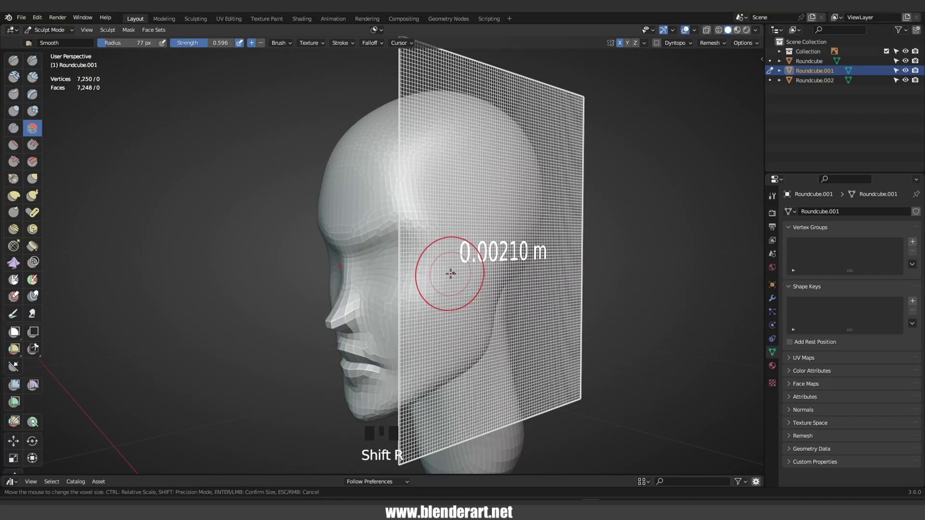
pyautogui.hotkey('ctrl', 'r')
pyautogui.moveTo(452, 274)
pyautogui.keyDown('shift'); pyautogui.mouseDown()
pyautogui.moveTo(361, 330)
pyautogui.moveTo(388, 227)
pyautogui.moveTo(412, 183)
pyautogui.moveTo(405, 265)
pyautogui.mouseUp(); pyautogui.keyUp('shift')
pyautogui.moveTo(404, 265)
pyautogui.mouseDown(button='middle')
pyautogui.moveTo(376, 304)
pyautogui.moveTo(392, 264)
pyautogui.mouseUp(button='middle')
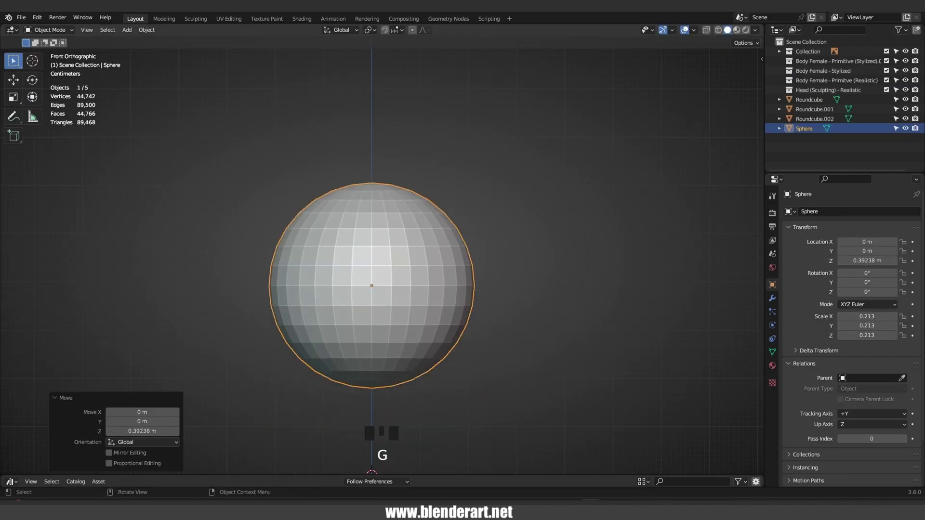
# Step: Rotate the eyeball sphere 90° about X and fit it into the head's eye socket
pyautogui.press('r')
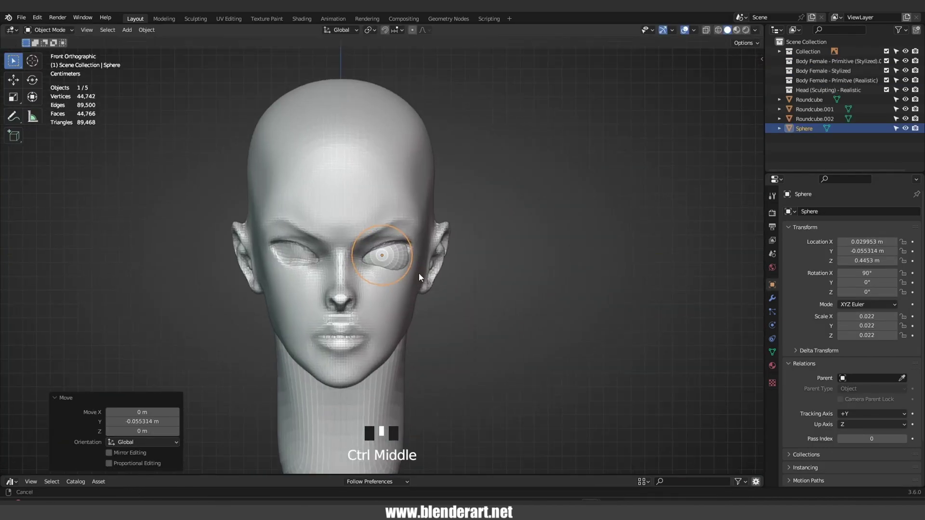
pyautogui.keyDown('ctrl'); pyautogui.moveTo(419, 277); pyautogui.dragTo(405, 285, button='middle'); pyautogui.keyUp('ctrl')
pyautogui.press('g')
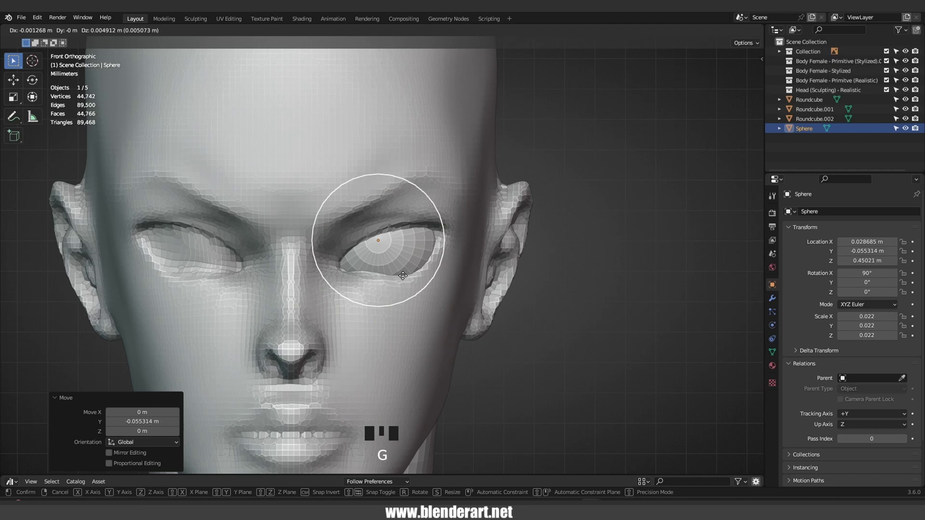
pyautogui.press('r')
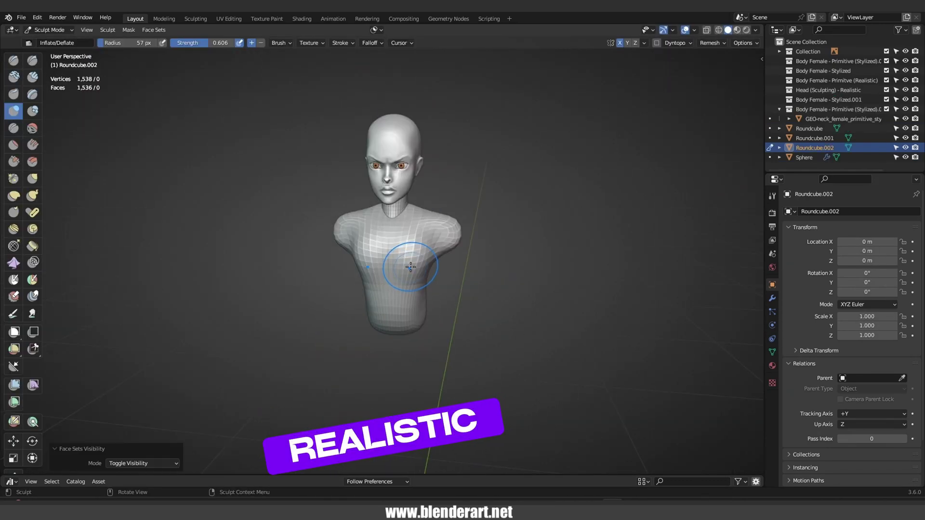
# Step: Sculpt the torso's back and shoulders with the Draw Sharp and Grab brushes
pyautogui.moveTo(416, 269)
pyautogui.mouseDown(button='middle')
pyautogui.moveTo(320, 254)
pyautogui.moveTo(414, 220)
pyautogui.moveTo(376, 248)
pyautogui.moveTo(382, 279)
pyautogui.moveTo(371, 262)
pyautogui.mouseUp(button='middle')
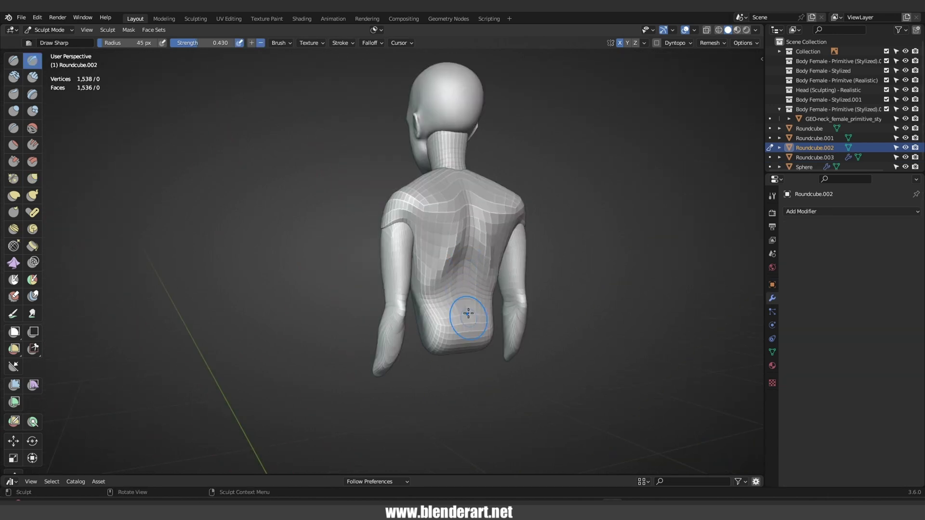
pyautogui.moveTo(468, 314); pyautogui.dragTo(485, 248, button='middle')
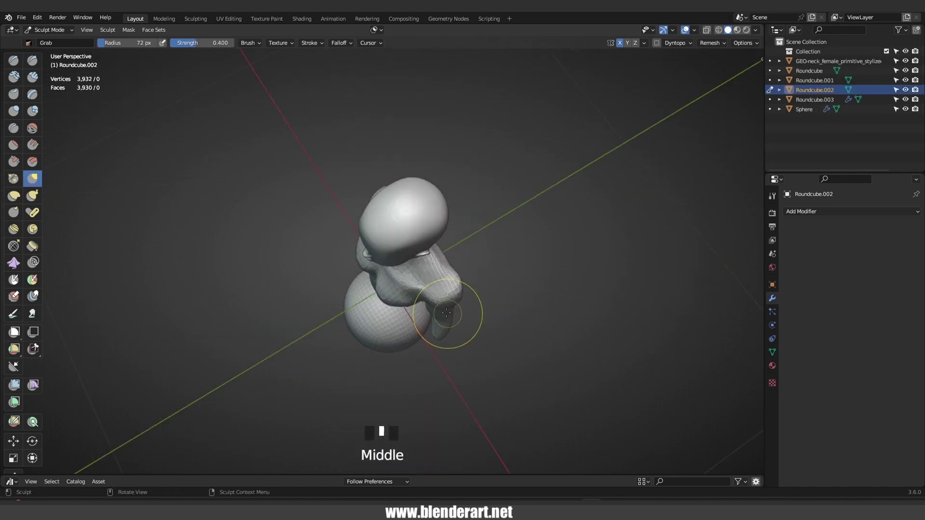
pyautogui.press('g')
pyautogui.moveTo(444, 309)
pyautogui.mouseDown(button='middle')
pyautogui.moveTo(484, 232)
pyautogui.moveTo(458, 241)
pyautogui.moveTo(434, 269)
pyautogui.mouseUp(button='middle')
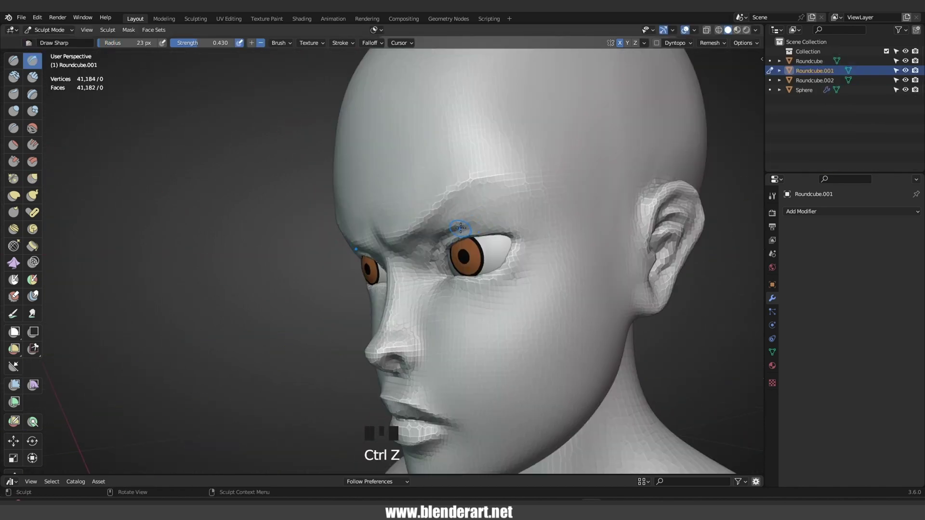
# Step: Carve the upper eyelid crease above the eye with the Draw Sharp brush at 23 px radius and 0.430 strength
pyautogui.keyDown('ctrl'); pyautogui.moveTo(434, 289); pyautogui.dragTo(437, 250, button='middle'); pyautogui.keyUp('ctrl')
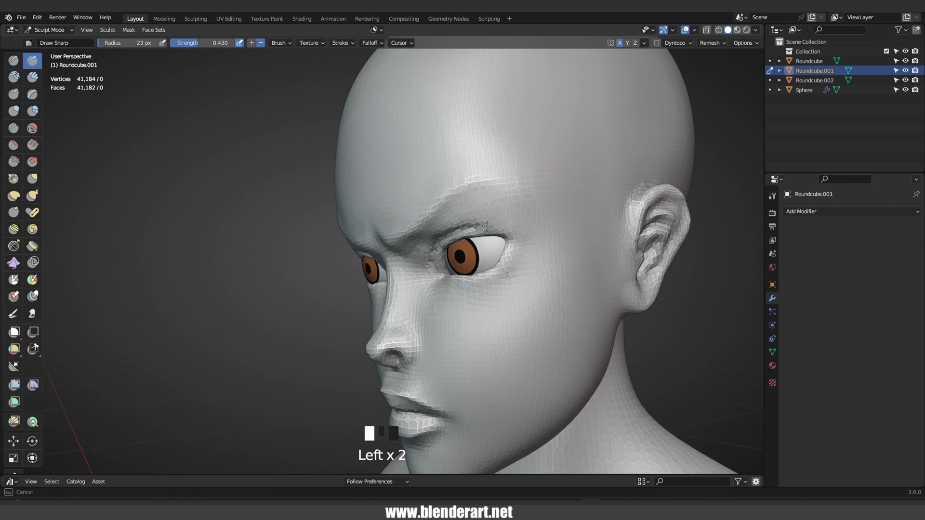
pyautogui.moveTo(385, 270); pyautogui.dragTo(420, 255, button='middle')
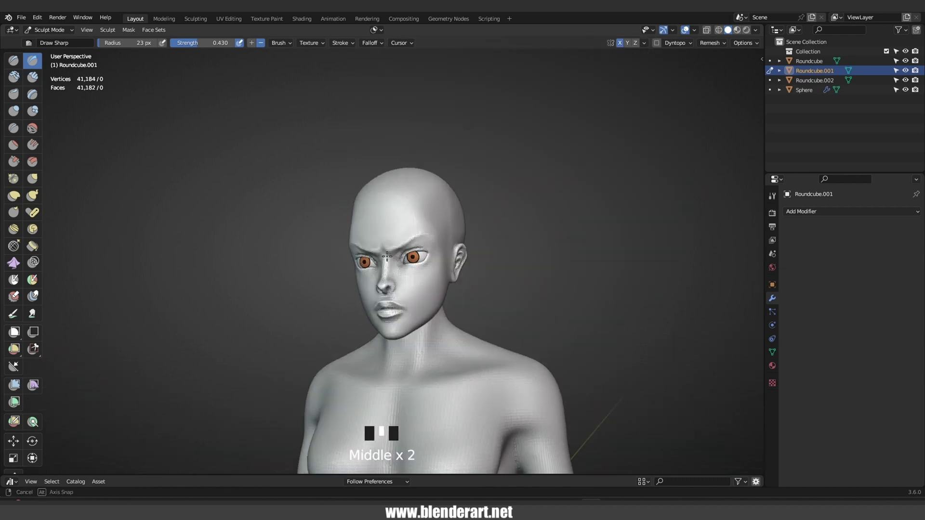
# Step: Mask the torso in the shape of a sleeveless bodysuit with shoulder straps and a scooped neckline
pyautogui.moveTo(400, 330); pyautogui.dragTo(355, 341)
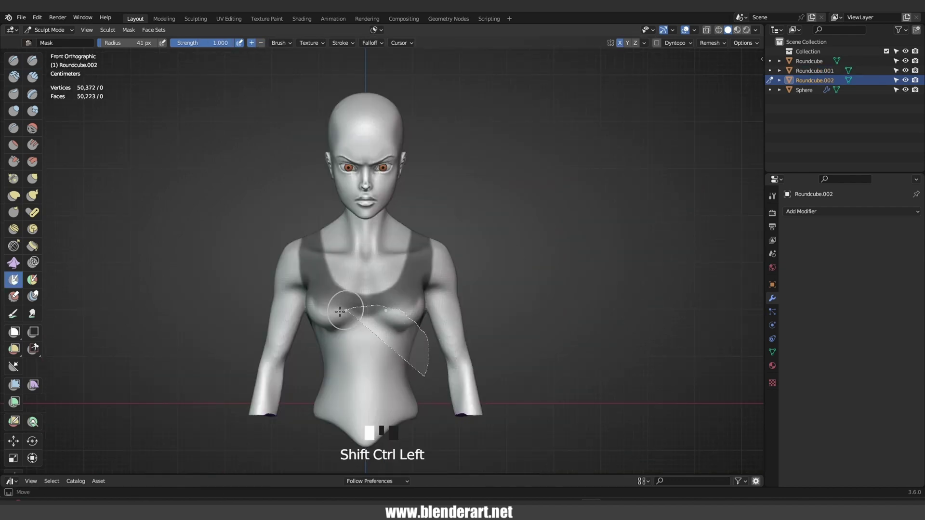
pyautogui.moveTo(337, 338); pyautogui.dragTo(374, 371, button='middle')
pyautogui.click(385, 338)
pyautogui.moveTo(386, 337); pyautogui.dragTo(366, 289, button='middle')
# Step: Extract the masked bodysuit area with a 0.500 threshold and 4 smooth iterations, and quad-remesh it with a quad count of 5000
pyautogui.click(134, 32)
pyautogui.click(198, 215)
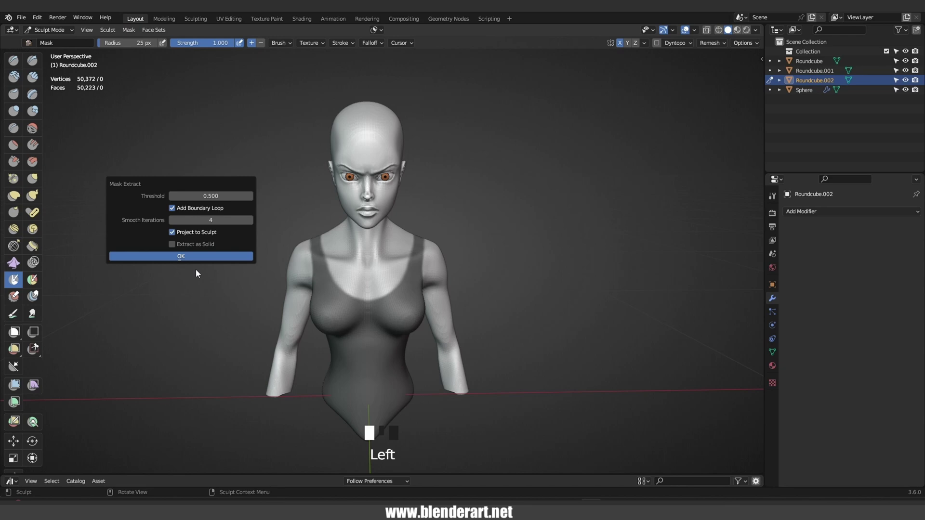
pyautogui.click(183, 256)
pyautogui.click(755, 126)
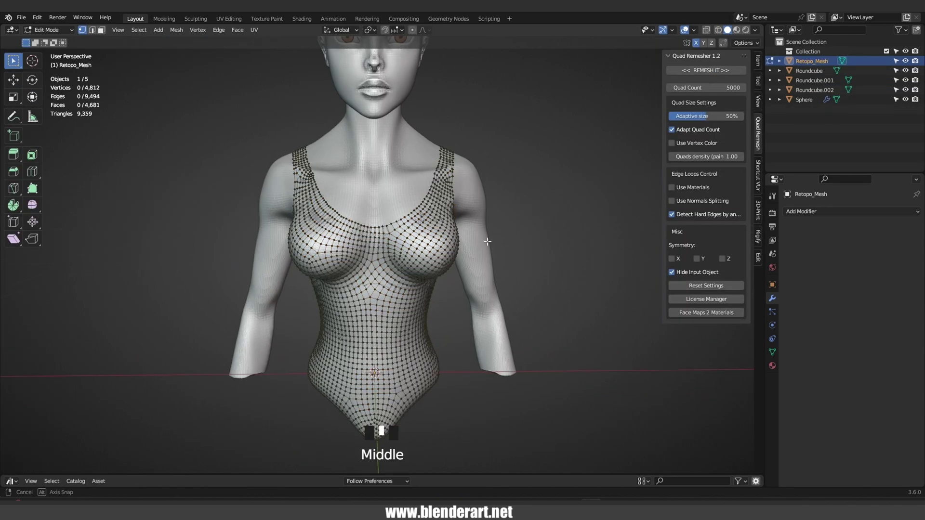
pyautogui.moveTo(376, 241); pyautogui.dragTo(337, 241, button='middle')
# Step: Add a Solidify modifier with -0.002 m thickness and a level 1 Subdivision modifier to the bodysuit
pyautogui.click(851, 212)
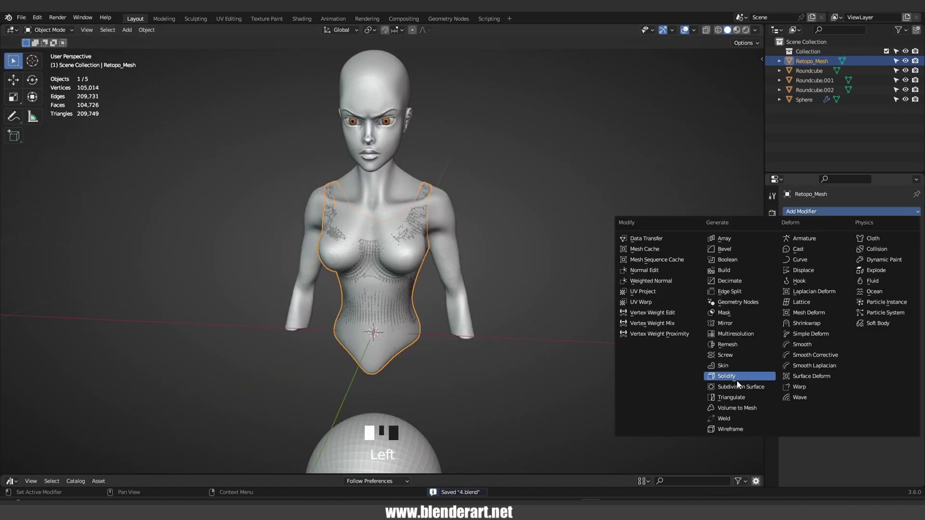
pyautogui.click(737, 377)
pyautogui.click(858, 254)
pyautogui.moveTo(530, 250); pyautogui.dragTo(567, 255, button='middle')
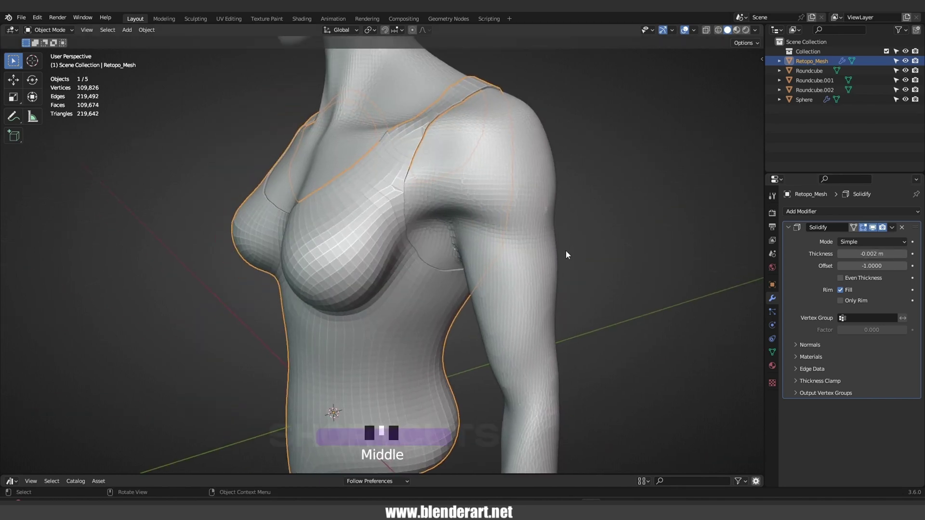
pyautogui.hotkey('ctrl', '1')
# Step: Adjust the bodysuit's neckline in Sculpt Mode with the Grab brush and smoothing, and undo the last stroke
pyautogui.hotkey('ctrl', 'Tab')
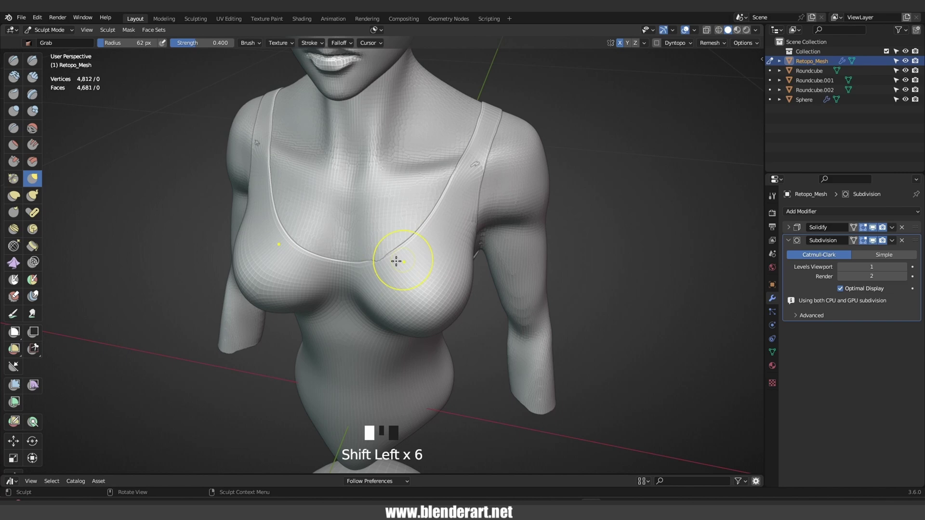
pyautogui.hotkey('ctrl', 'z')
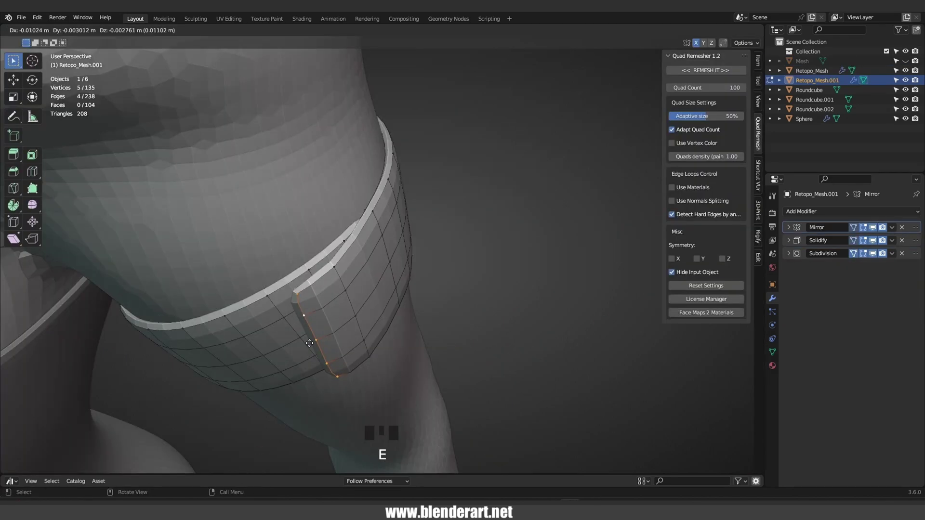
# Step: Extrude the armband's open end into an overlapping flap and scale its edge loops to taper it
pyautogui.click(324, 307)
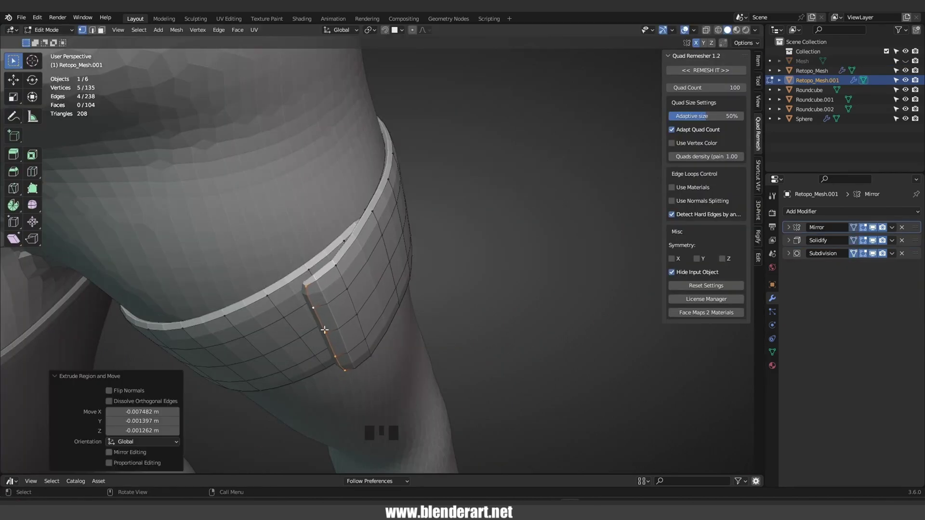
pyautogui.press('s')
pyautogui.click(323, 308)
pyautogui.keyDown('ctrl'); pyautogui.moveTo(276, 319); pyautogui.dragTo(276, 338, button='middle'); pyautogui.keyUp('ctrl')
pyautogui.press('s')
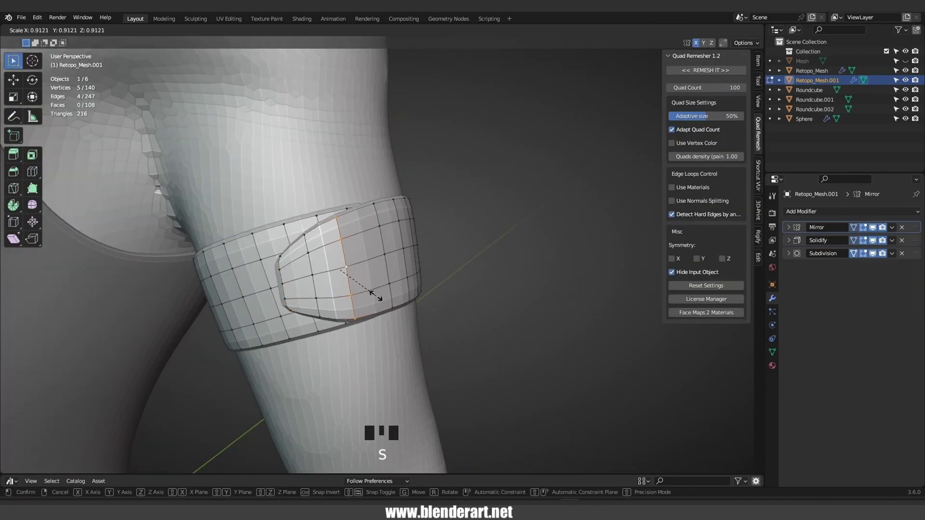
pyautogui.keyDown('alt'); pyautogui.click(372, 295); pyautogui.keyUp('alt')
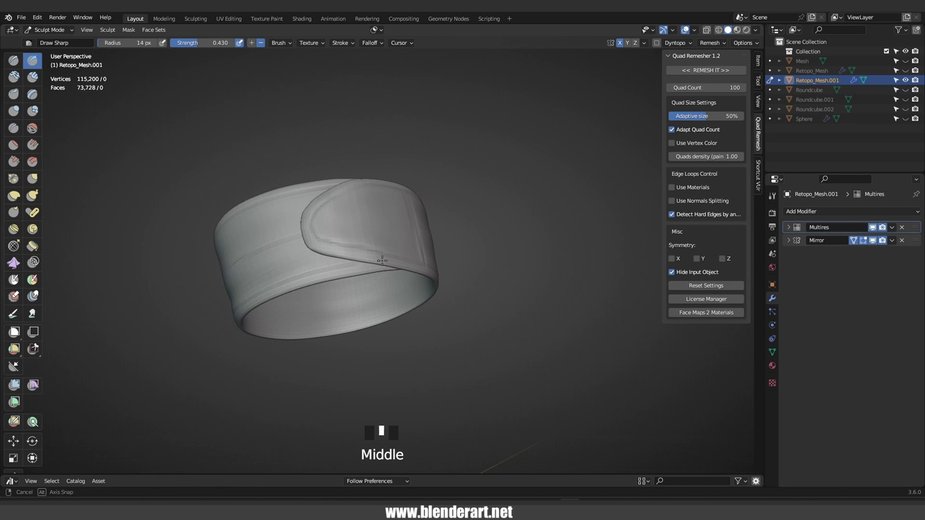
# Step: Carve seam lines along the armband and flap edges with the Draw Sharp brush at a 14 px radius
pyautogui.click(383, 261)
pyautogui.moveTo(382, 261); pyautogui.dragTo(376, 263, button='middle')
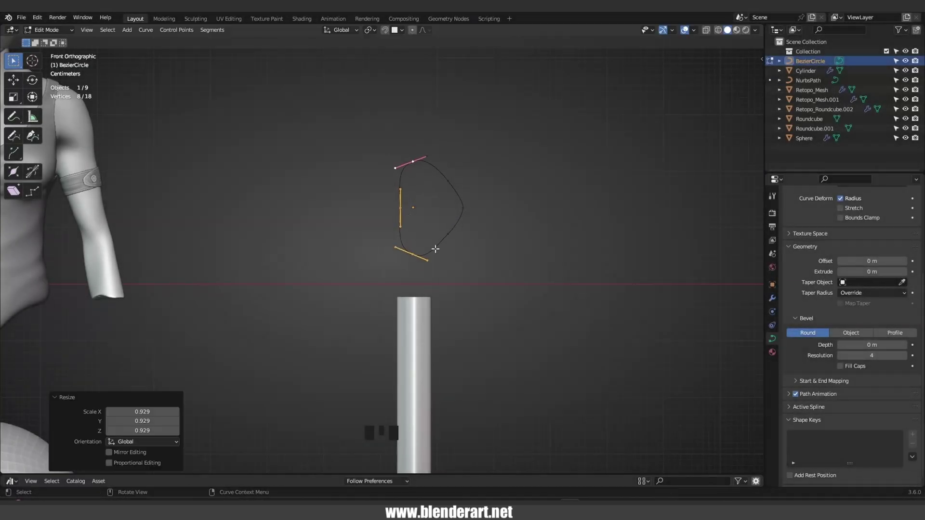
# Step: Scale the Bezier circle's control points to shape the hair strand's cross-section
pyautogui.click(440, 256)
pyautogui.press('s')
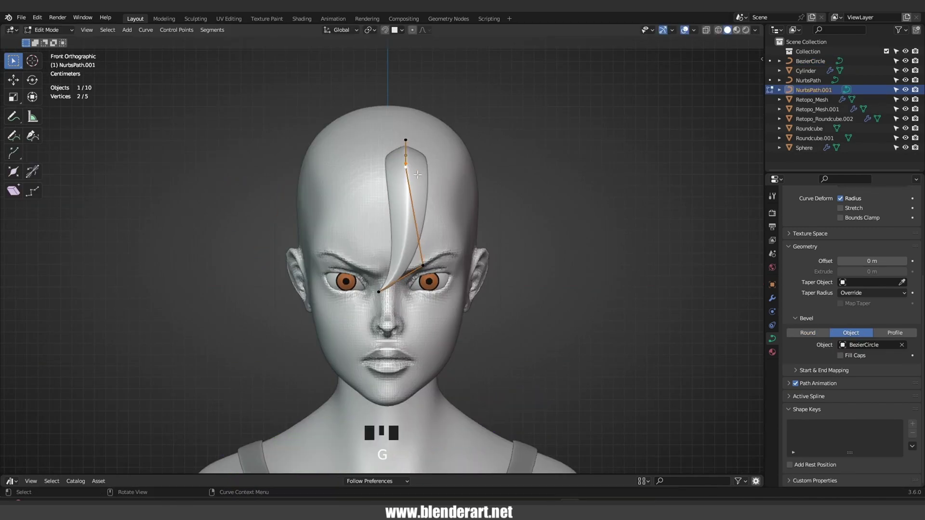
# Step: Move the forehead hair strand's path points to curve it forward from the hairline and down toward the brow
pyautogui.click(418, 175)
pyautogui.moveTo(418, 175); pyautogui.dragTo(530, 188, button='middle')
pyautogui.click(395, 258)
pyautogui.press('g')
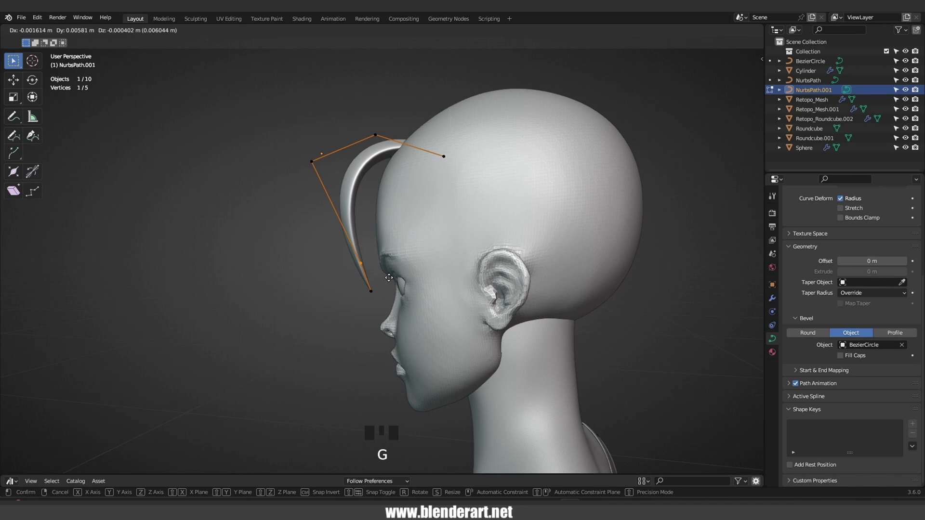
pyautogui.click(318, 182)
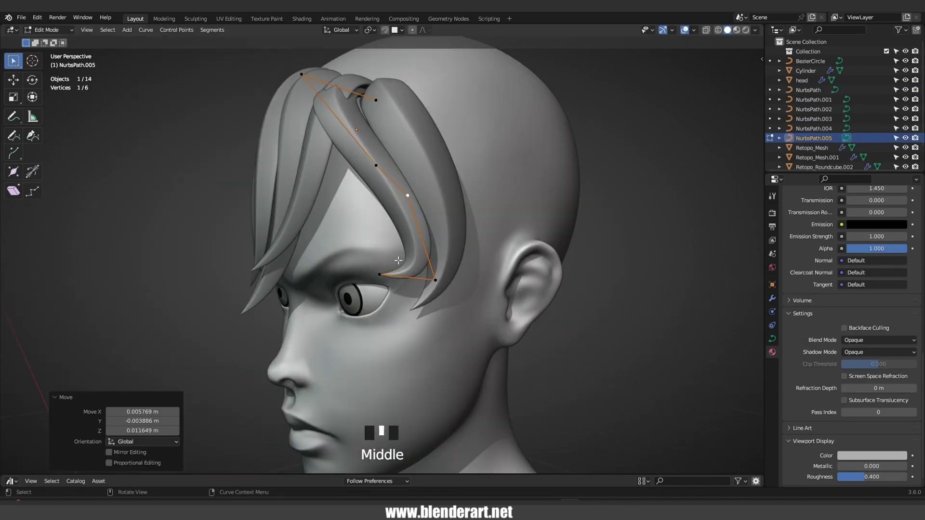
# Step: Move the tip point of the hair strand beside the eye to adjust its end curve
pyautogui.press('g')
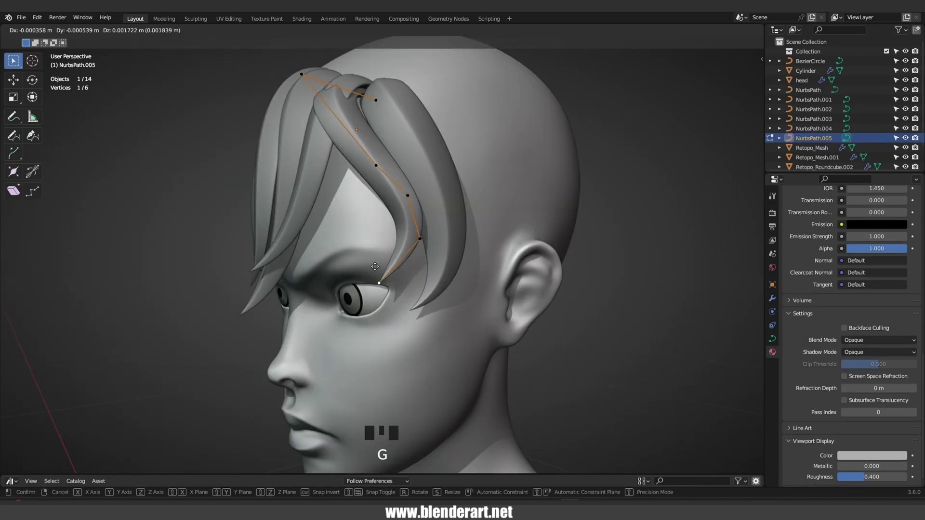
pyautogui.click(418, 266)
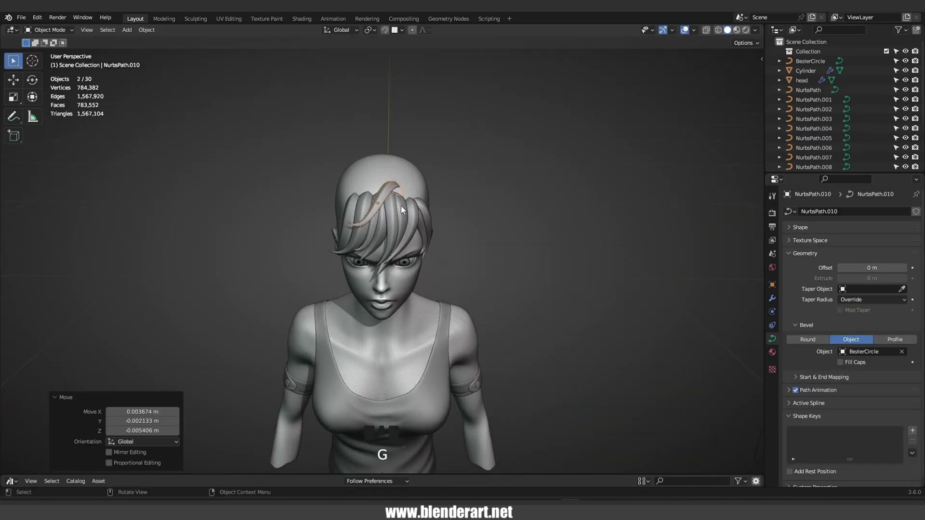
# Step: Position additional hair strand curves over the forehead and along the side of the head
pyautogui.click(397, 201)
pyautogui.moveTo(397, 201); pyautogui.dragTo(354, 204, button='middle')
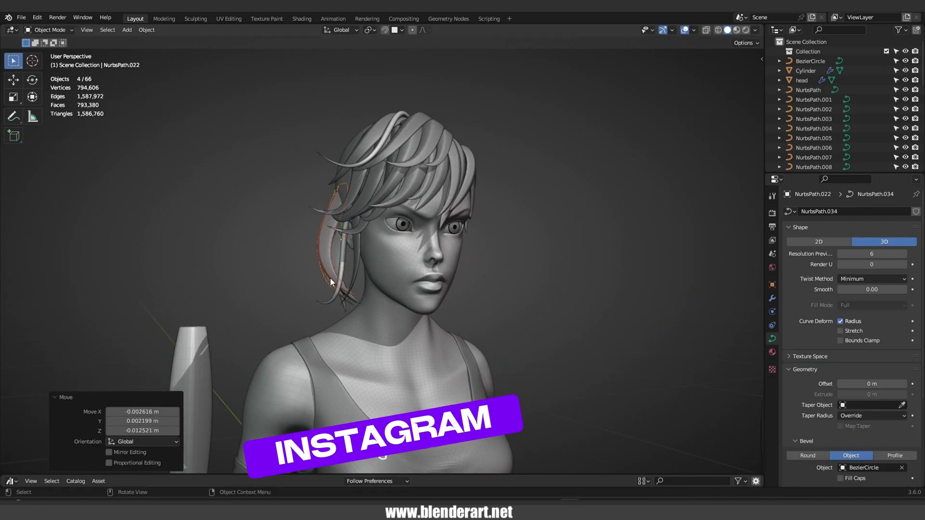
pyautogui.moveTo(330, 278); pyautogui.dragTo(412, 272, button='middle')
# Step: Move the crown hair strand's path points so it arcs from the parting over the top of the head
pyautogui.press('g')
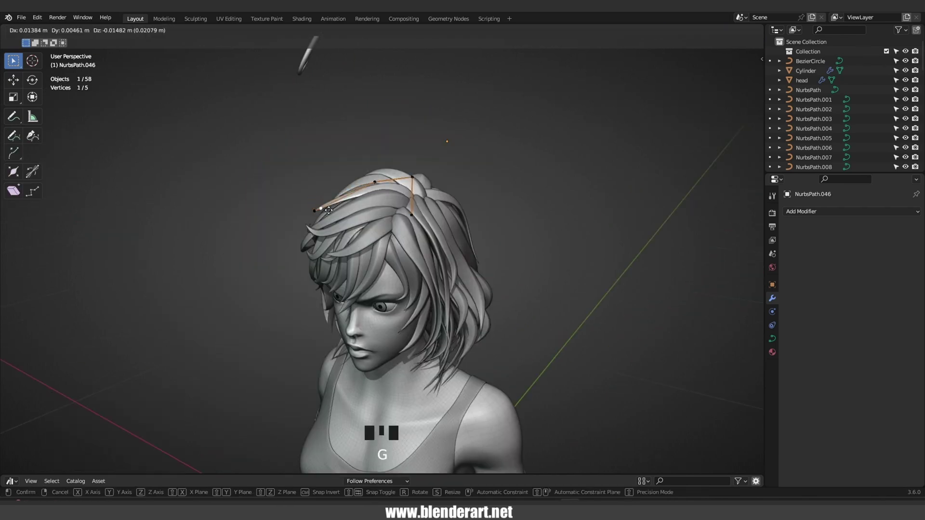
pyautogui.moveTo(375, 185); pyautogui.dragTo(438, 193, button='middle')
pyautogui.scroll(2, 455, 158)
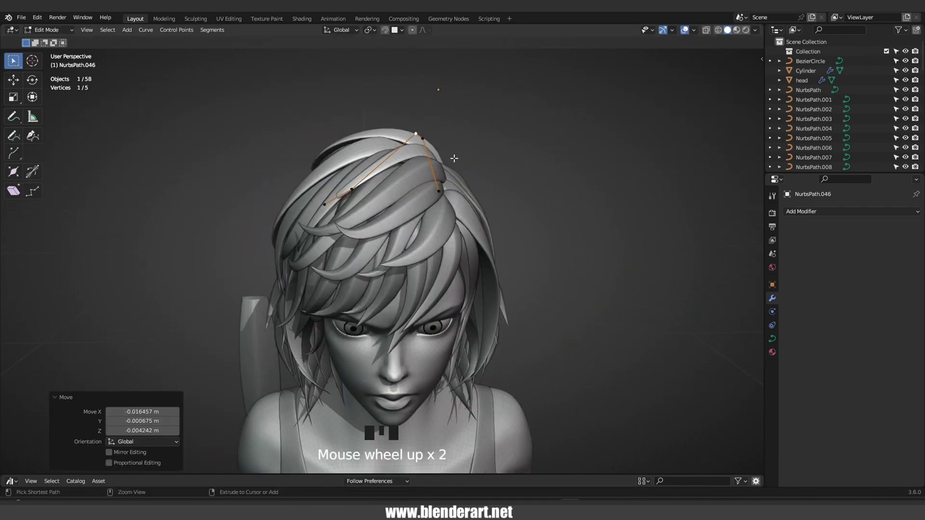
# Step: Extrude the mirrored strap's vertices over the shoulder and around the back of the neck, adjusting their placement on the surface
pyautogui.keyDown('ctrl'); pyautogui.rightClick(363, 200); pyautogui.keyUp('ctrl')
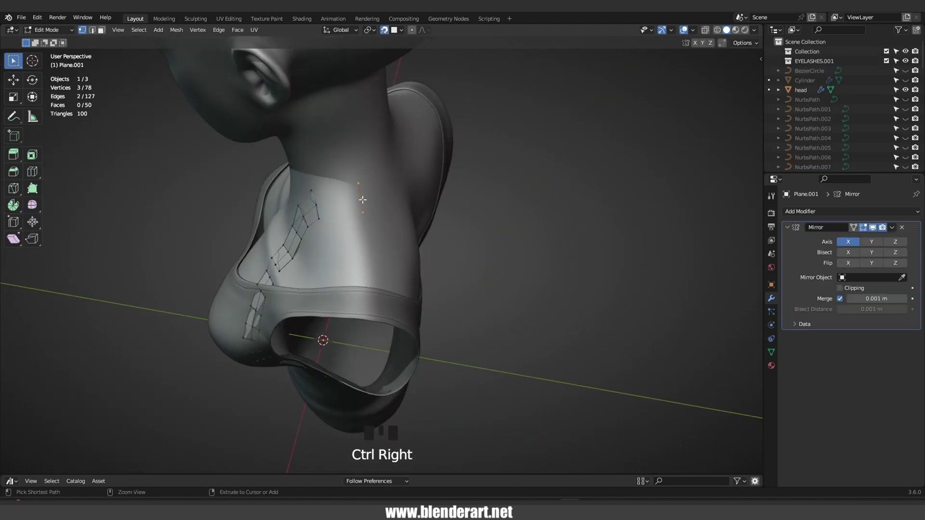
pyautogui.moveTo(327, 219); pyautogui.dragTo(420, 254, button='middle')
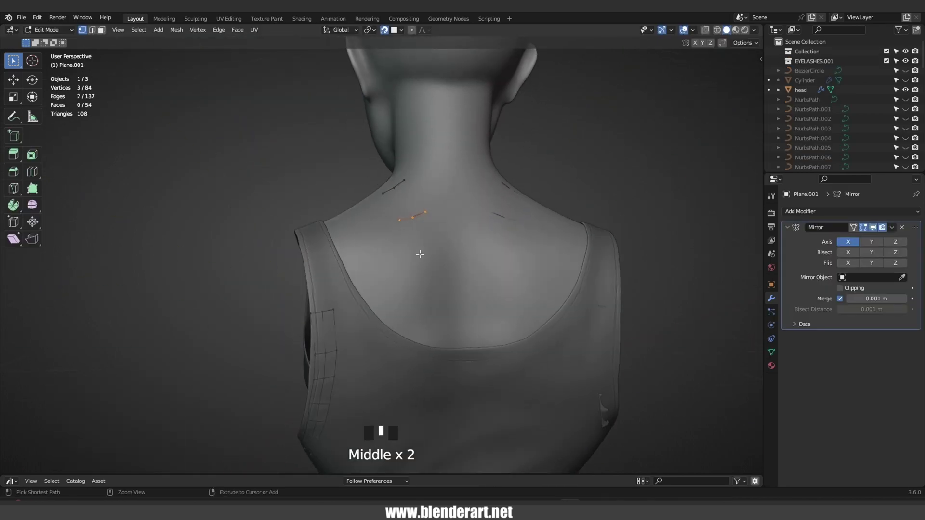
pyautogui.click(458, 246)
pyautogui.press('g')
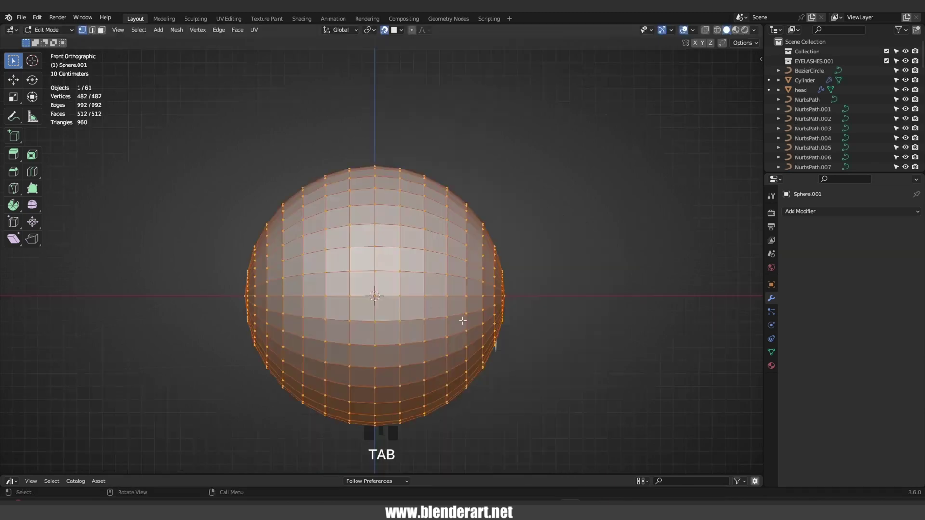
# Step: Select the lower half of the sphere to cut it into a dome, then move and rotate the dome onto the shoulder
pyautogui.moveTo(593, 416); pyautogui.dragTo(181, 298)
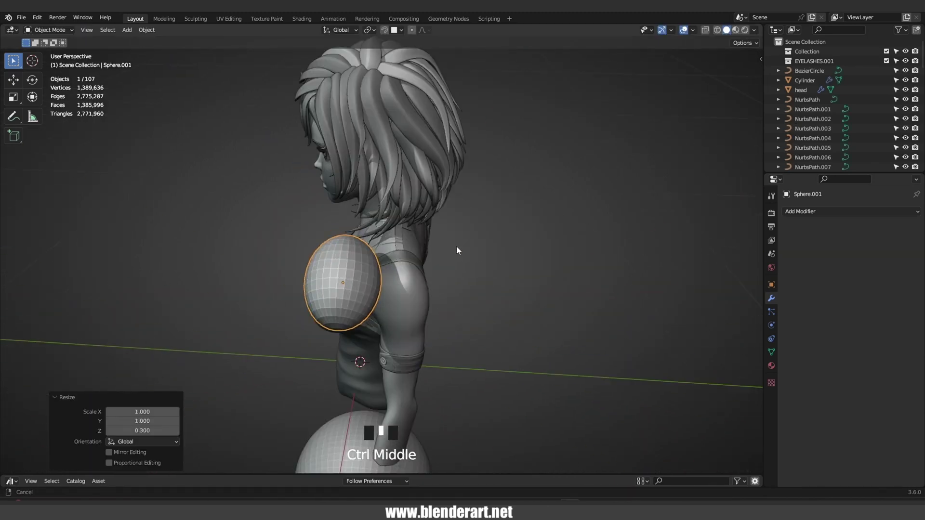
pyautogui.keyDown('ctrl'); pyautogui.moveTo(456, 246); pyautogui.dragTo(483, 287, button='middle'); pyautogui.keyUp('ctrl')
pyautogui.press('g')
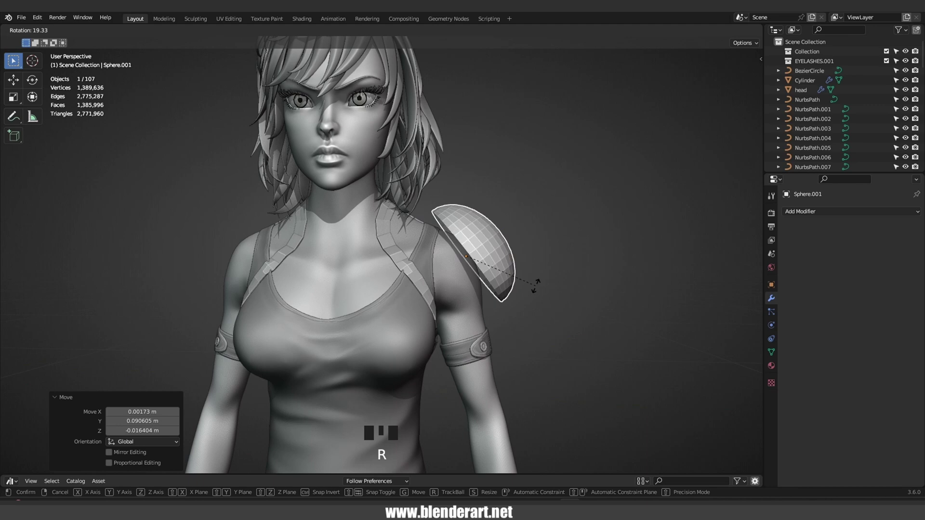
pyautogui.click(512, 292)
pyautogui.press('g')
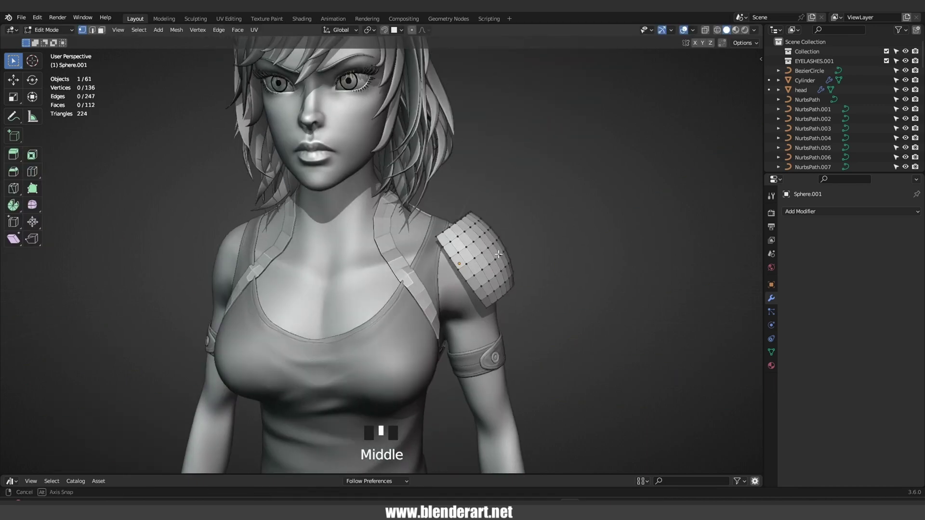
# Step: Rotate and move the trimmed shoulder pad in the front view to fit it over the shoulder
pyautogui.moveTo(337, 250); pyautogui.dragTo(429, 250, button='middle')
pyautogui.press('KP_1')
pyautogui.press('r')
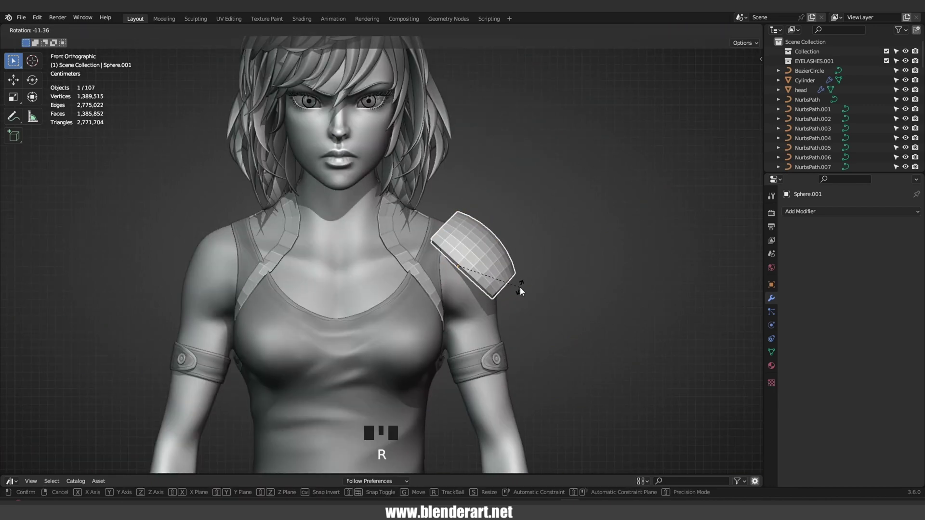
pyautogui.click(517, 289)
pyautogui.press('g')
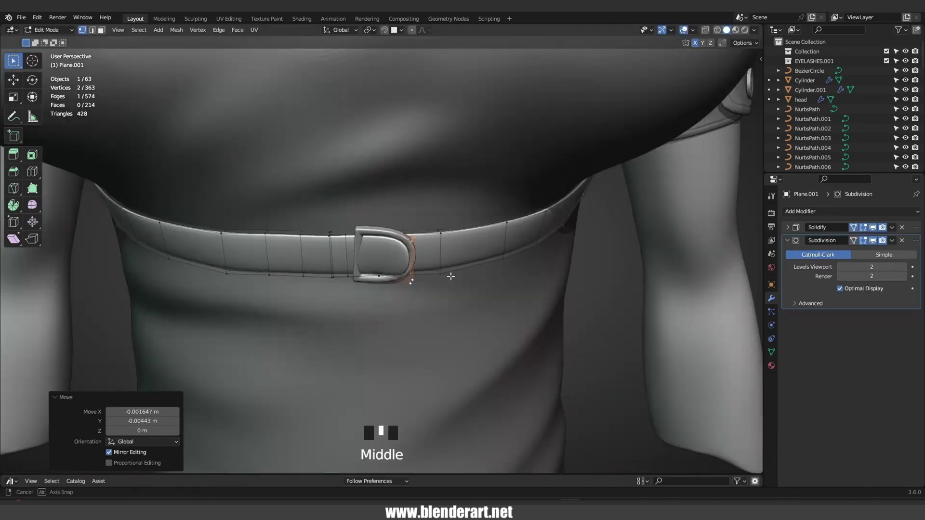
# Step: Scale the belt's edge beside the buckle and reshape the belt with the Grab brush at a 110 px radius
pyautogui.press('s')
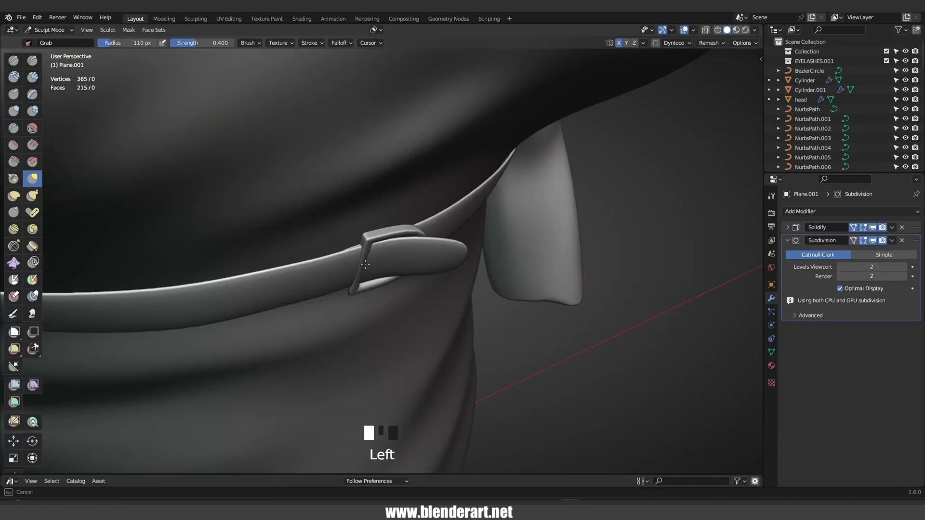
pyautogui.keyDown('shift'); pyautogui.click(364, 256); pyautogui.keyUp('shift')
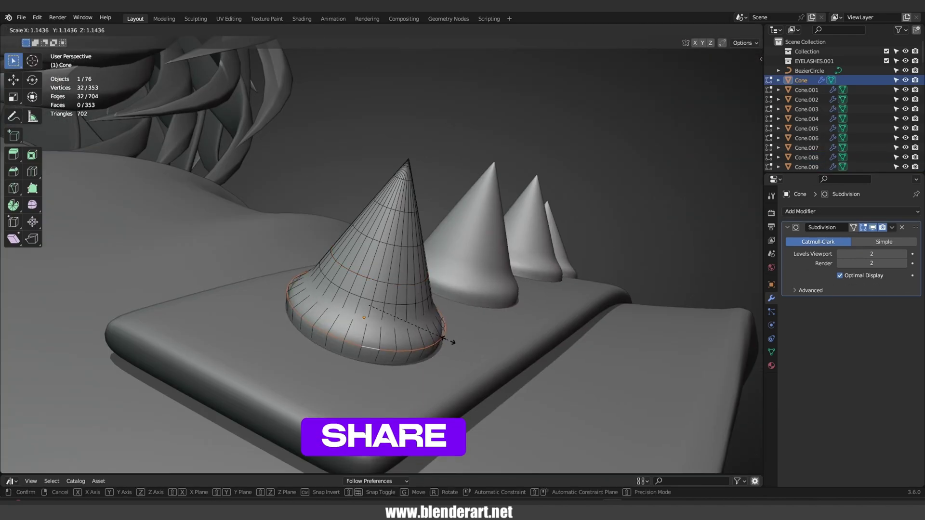
# Step: Scale the edge loop near the spike cone's base by 1.126 and bevel it about 0.011 m wide
pyautogui.click(440, 341)
pyautogui.hotkey('ctrl', 'b')
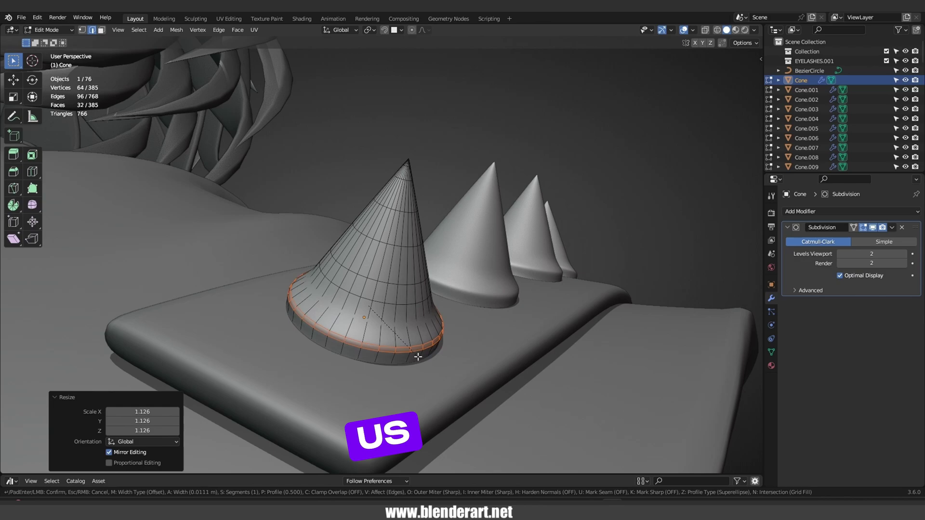
pyautogui.click(418, 358)
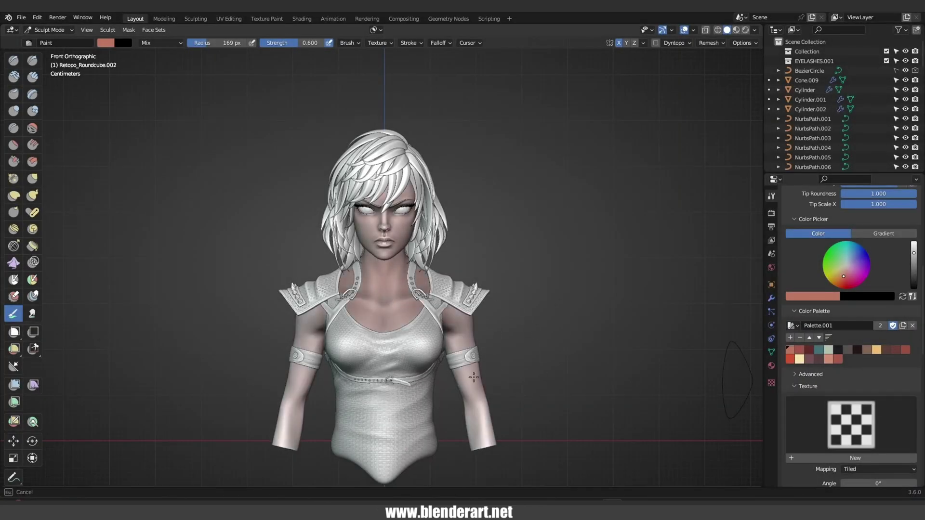
# Step: Change the viewport's solid shading settings for painting the bust
pyautogui.moveTo(383, 178); pyautogui.dragTo(756, 34, button='middle')
pyautogui.click(755, 30)
pyautogui.click(764, 92)
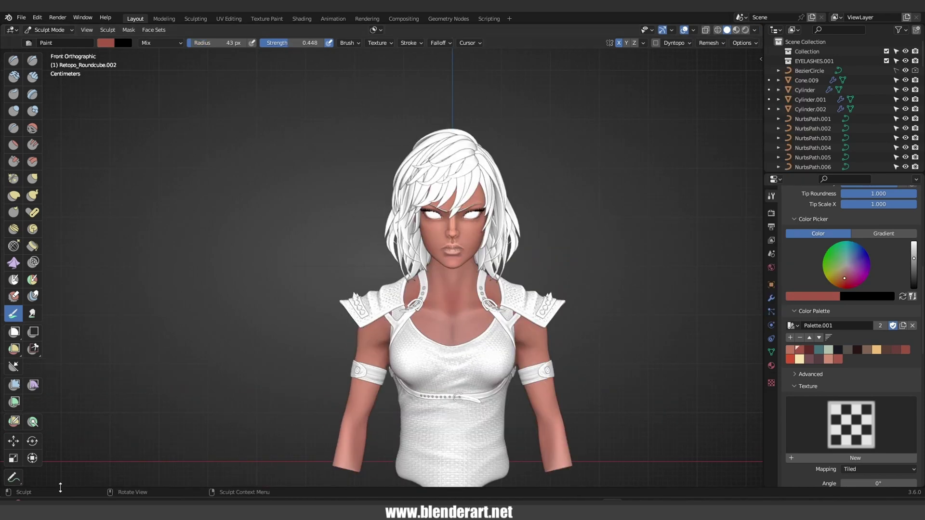
# Step: Split the viewport vertically into two 3D views and switch from Sculpt Mode to Object Mode
pyautogui.moveTo(61, 488); pyautogui.dragTo(293, 434)
pyautogui.click(12, 30)
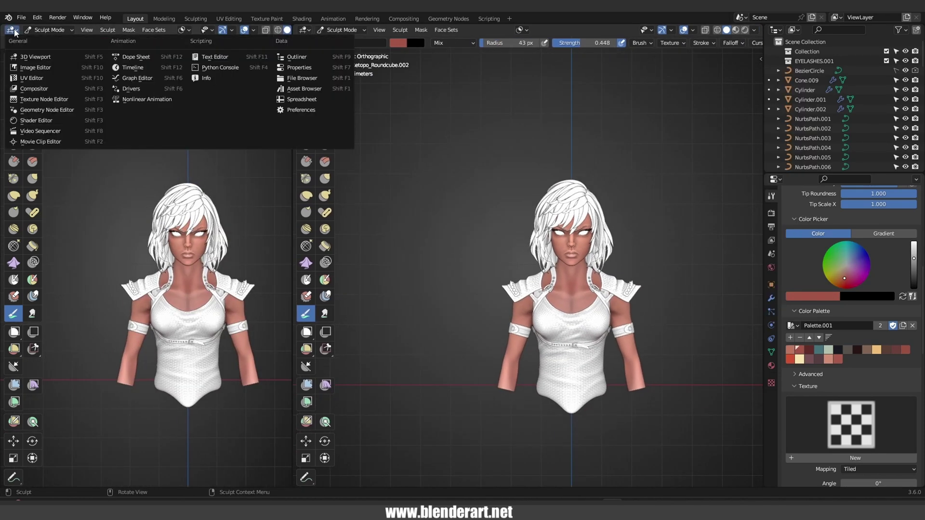
pyautogui.click(54, 57)
pyautogui.hotkey('ctrl', 'Tab')
pyautogui.click(86, 275)
pyautogui.scroll(-3, 161, 301)
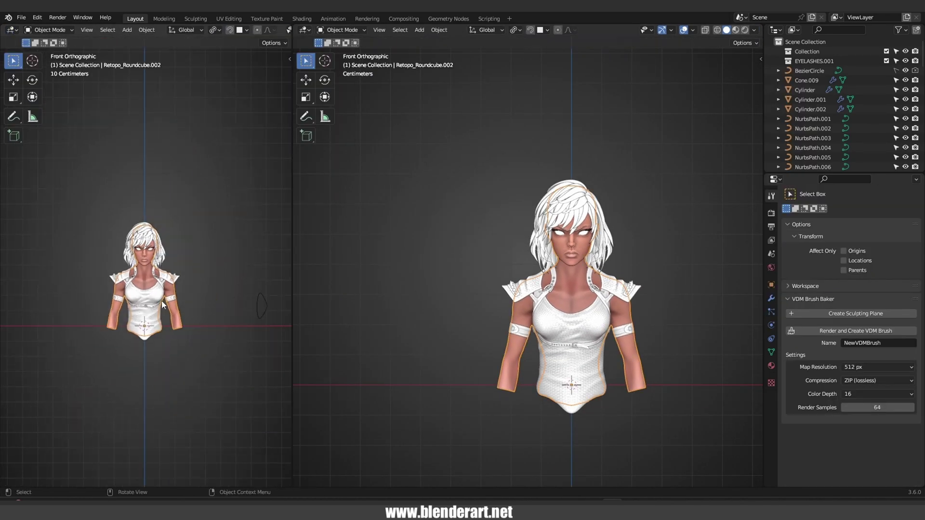
# Step: Add a camera and align it to the front view of the bust
pyautogui.hotkey('shift', 'a')
pyautogui.click(153, 398)
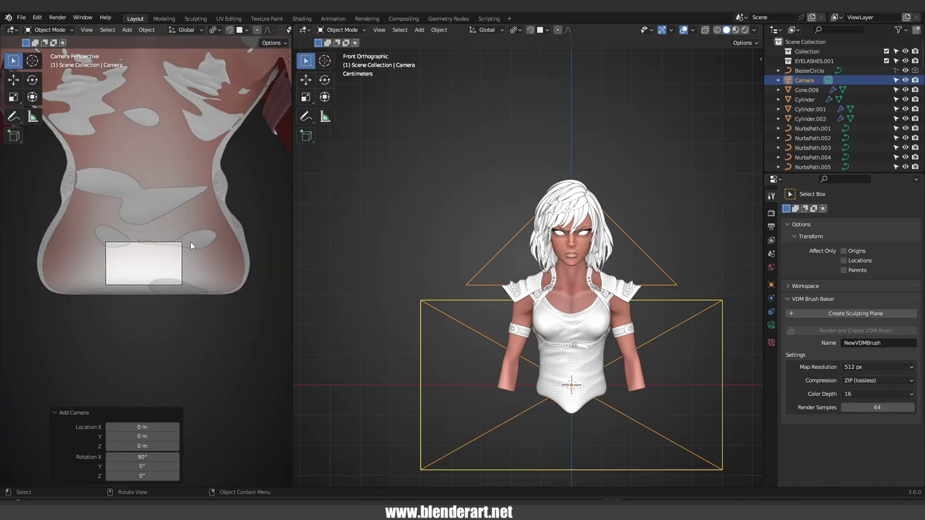
pyautogui.scroll(-5, 190, 242)
pyautogui.scroll(3, 181, 259)
pyautogui.press('ctrl+alt+KP_0')
pyautogui.scroll(3, 185, 279)
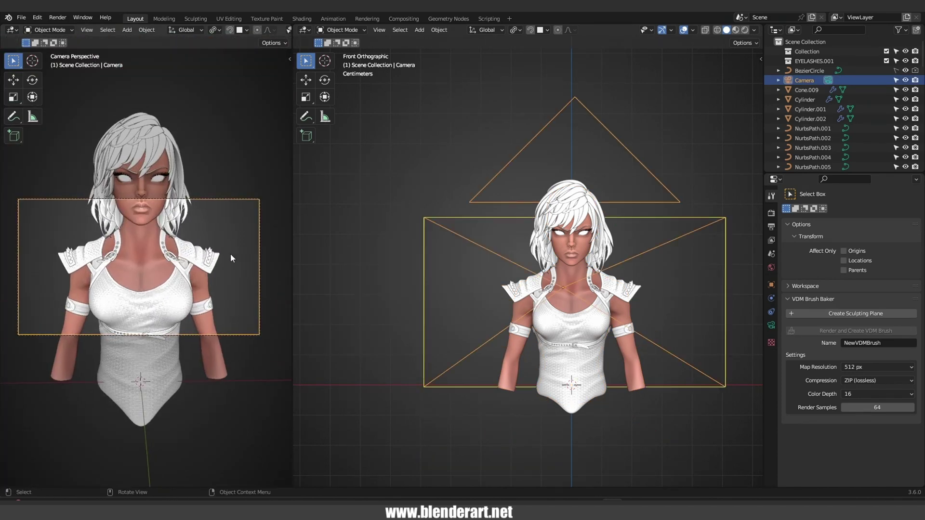
# Step: Lock the camera to the view and frame the whole bust inside the camera border
pyautogui.press('n')
pyautogui.click(232, 175)
pyautogui.press('n')
pyautogui.scroll(-5, 163, 248)
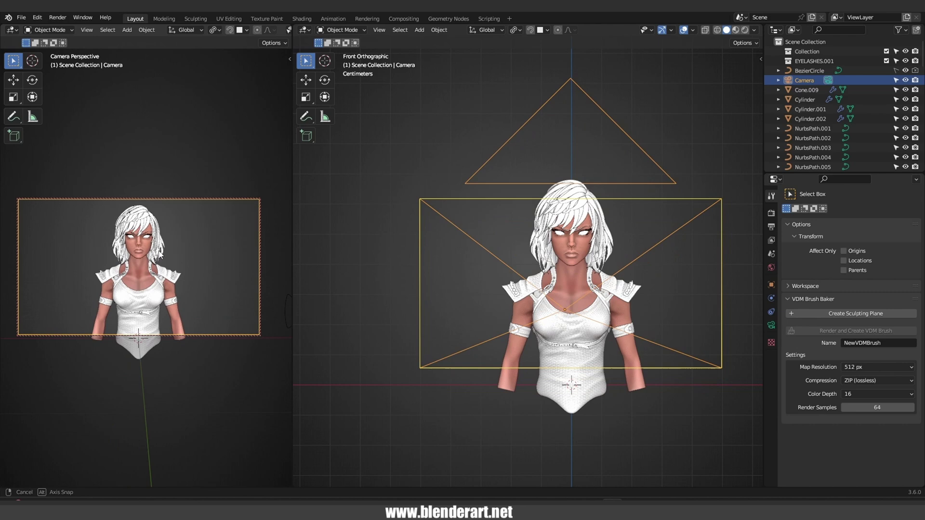
pyautogui.press('n')
pyautogui.press('n')
pyautogui.press('Home')
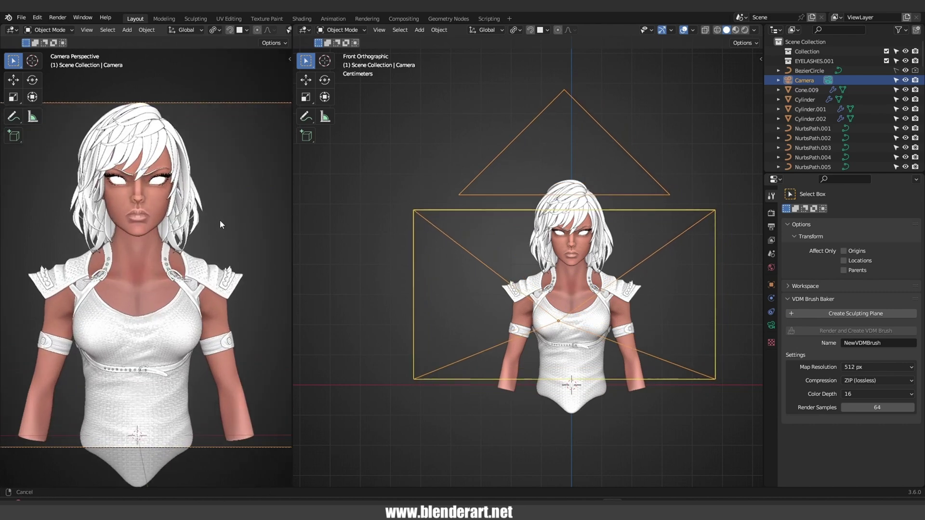
# Step: Hide the camera view's toolbar, switch that view to rendered shading, and hide the shader editor's sidebar
pyautogui.press('t')
pyautogui.click(267, 31)
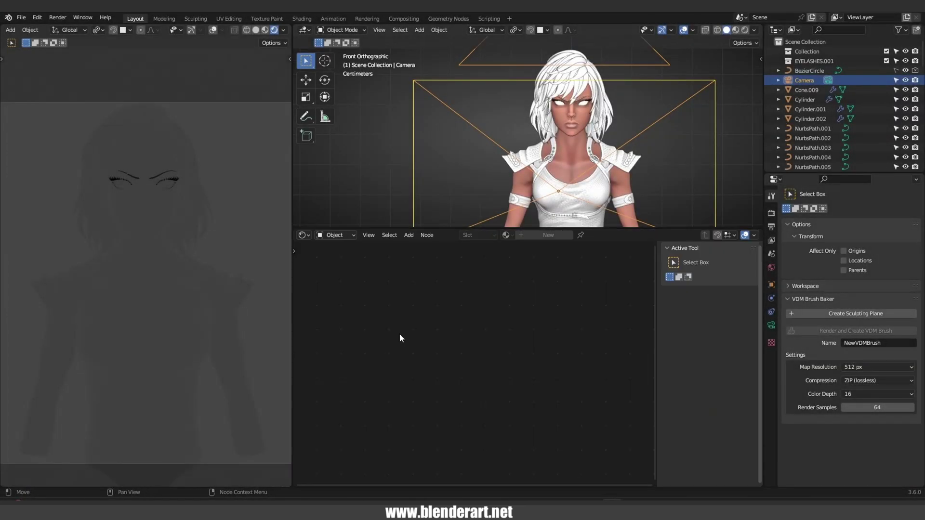
pyautogui.press('n')
# Step: Add an Attribute node named Color to the body's Material.001 and connect its Color output to Base Color
pyautogui.click(577, 173)
pyautogui.hotkey('shift', 'a')
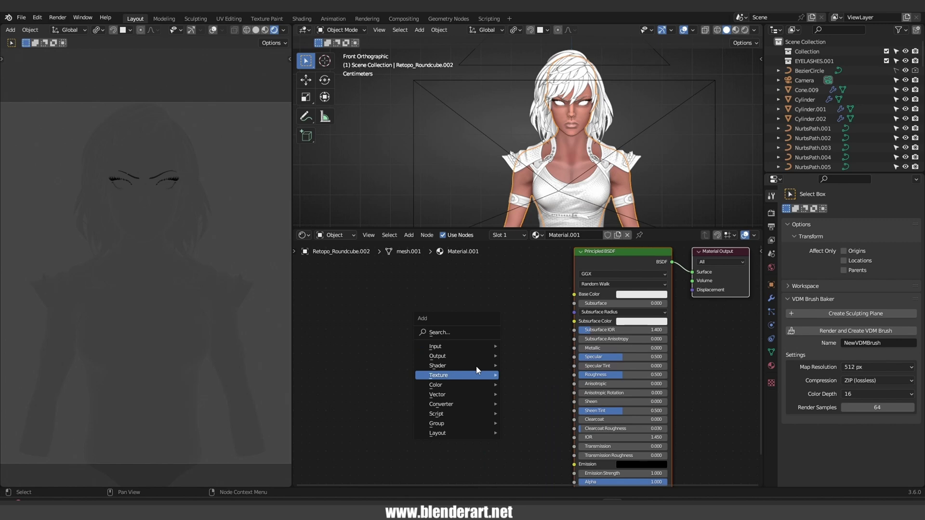
pyautogui.moveTo(458, 347)
pyautogui.moveTo(582, 149)
pyautogui.click(640, 216)
pyautogui.click(501, 289)
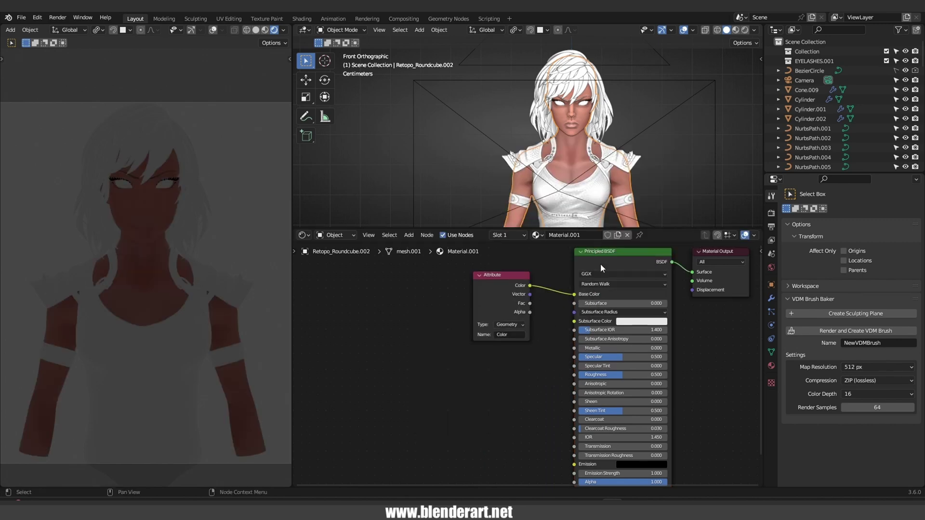
# Step: Add an area light and move it above the bust on the camera's side
pyautogui.scroll(-3, 601, 264)
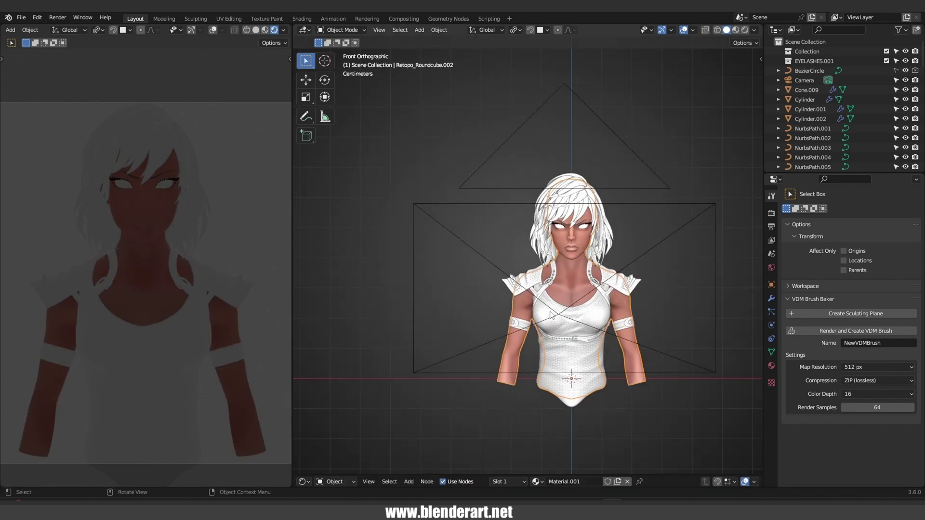
pyautogui.moveTo(551, 315); pyautogui.dragTo(459, 277, button='middle')
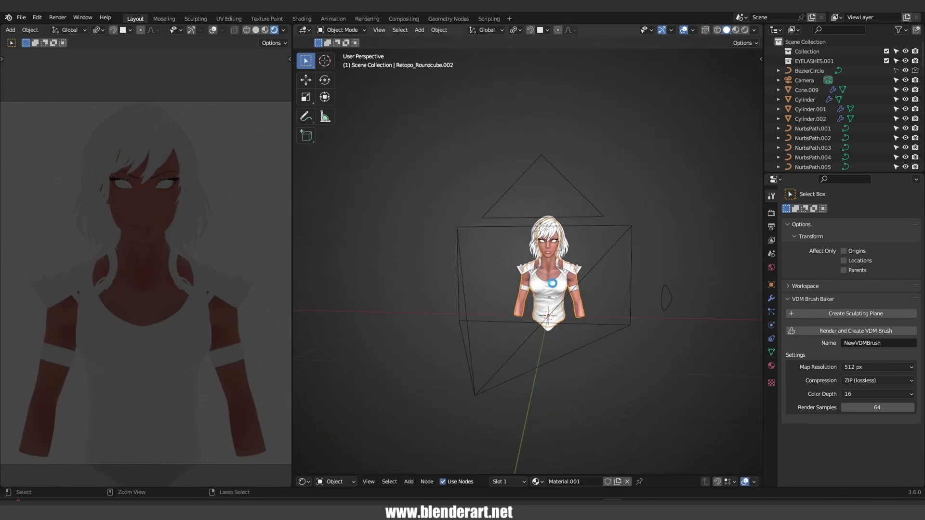
pyautogui.keyDown('ctrl'); pyautogui.moveTo(552, 284); pyautogui.dragTo(458, 280, button='middle'); pyautogui.keyUp('ctrl')
pyautogui.hotkey('shift', 'a')
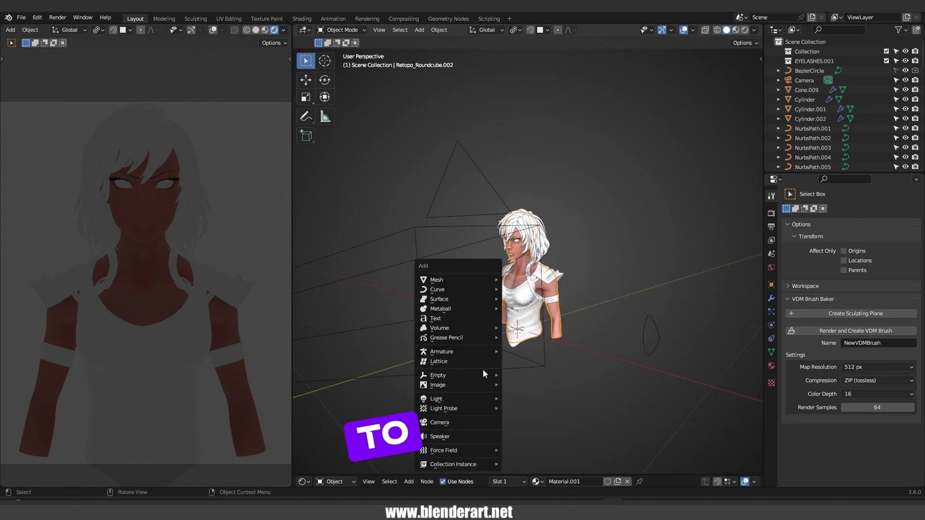
pyautogui.moveTo(462, 401)
pyautogui.click(523, 429)
pyautogui.scroll(-3, 490, 223)
pyautogui.press('g')
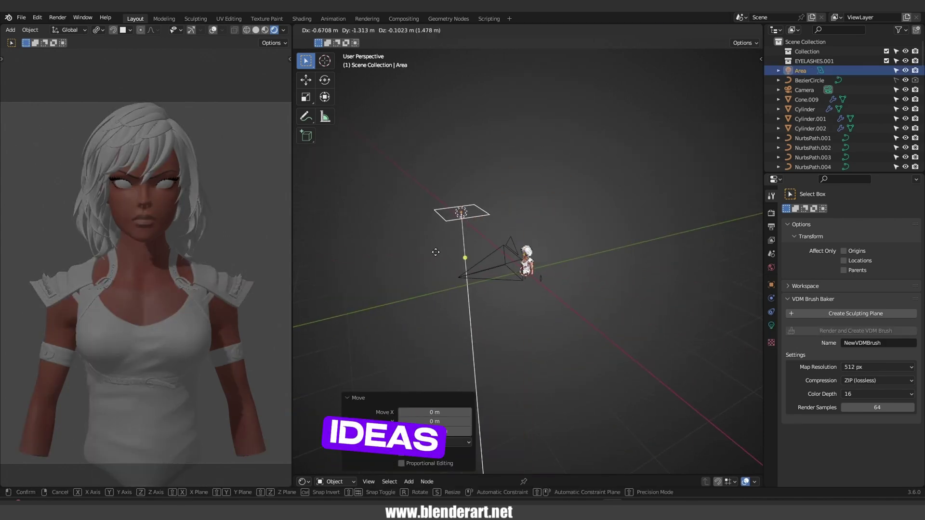
pyautogui.click(436, 252)
pyautogui.moveTo(436, 252); pyautogui.dragTo(545, 274, button='middle')
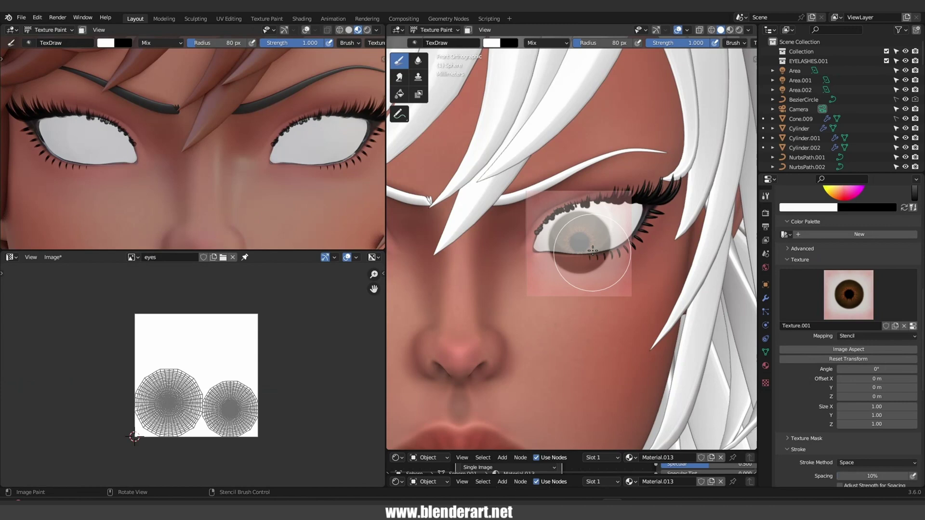
# Step: Paint the brown iris onto the eye through the stencil with a 44 px radius and 0.844 strength
pyautogui.press('f')
pyautogui.click(564, 219)
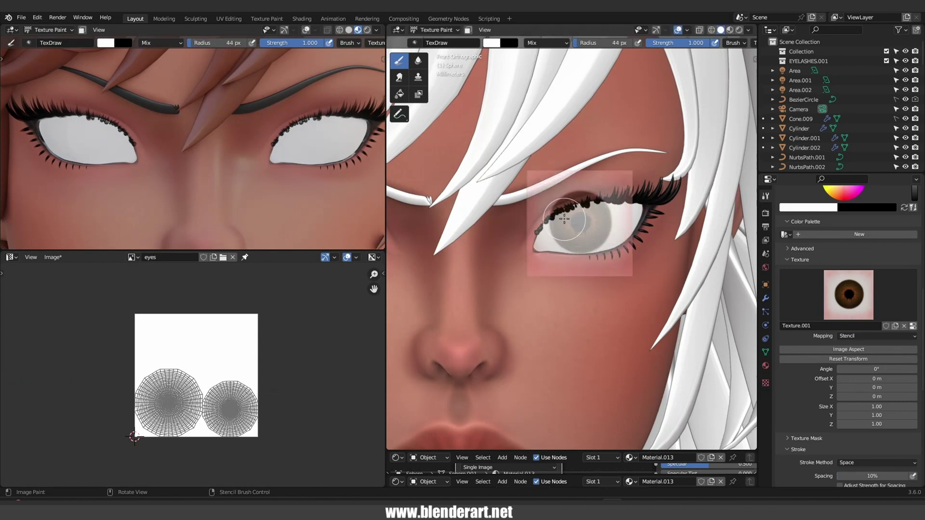
pyautogui.click(571, 246)
pyautogui.hotkey('shift', 'f')
pyautogui.click(605, 259)
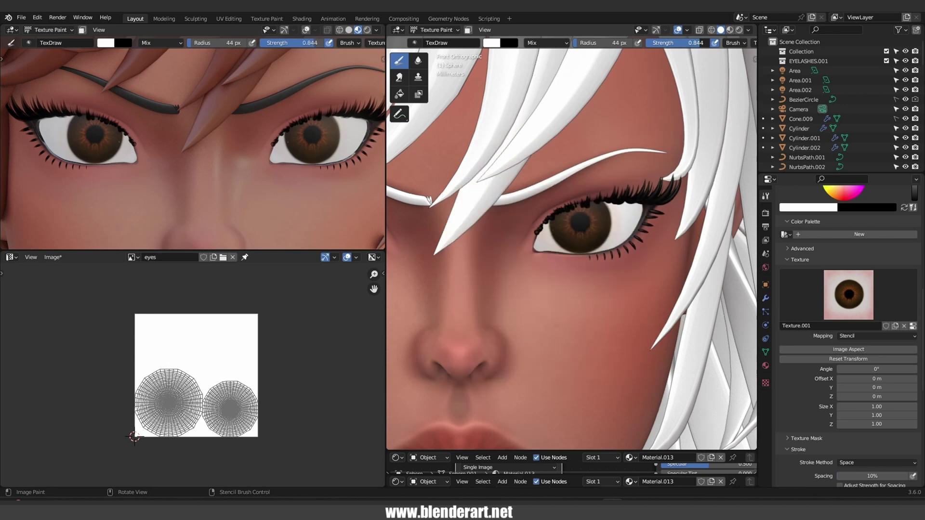
# Step: Set the brush strength to 0.230 and reposition the enlarged eye stencil over the white of the eye
pyautogui.hotkey('shift', 'f')
pyautogui.click(646, 193)
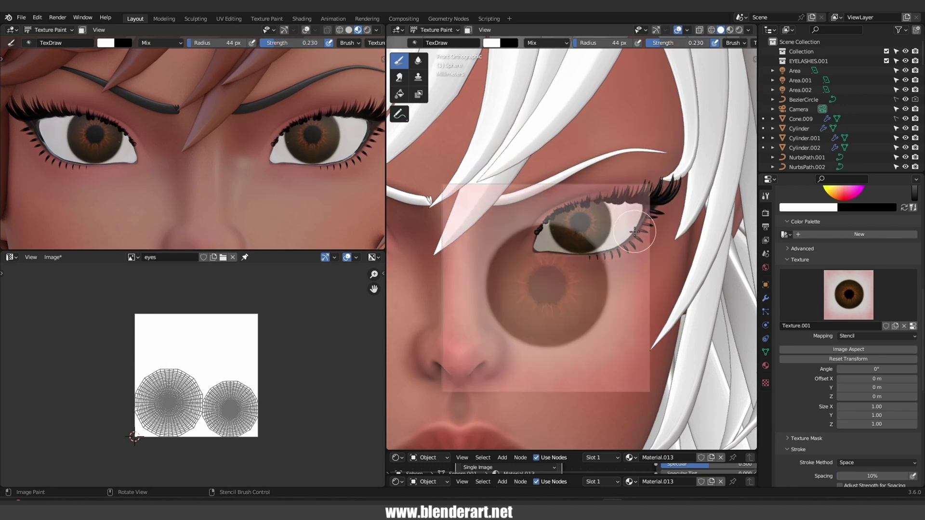
pyautogui.moveTo(624, 247); pyautogui.dragTo(524, 267, button='right')
# Step: Save the painted eyes image and the 9.blend file, and return the eye mesh to Object Mode
pyautogui.moveTo(563, 259); pyautogui.dragTo(585, 233, button='middle')
pyautogui.scroll(-6, 574, 260)
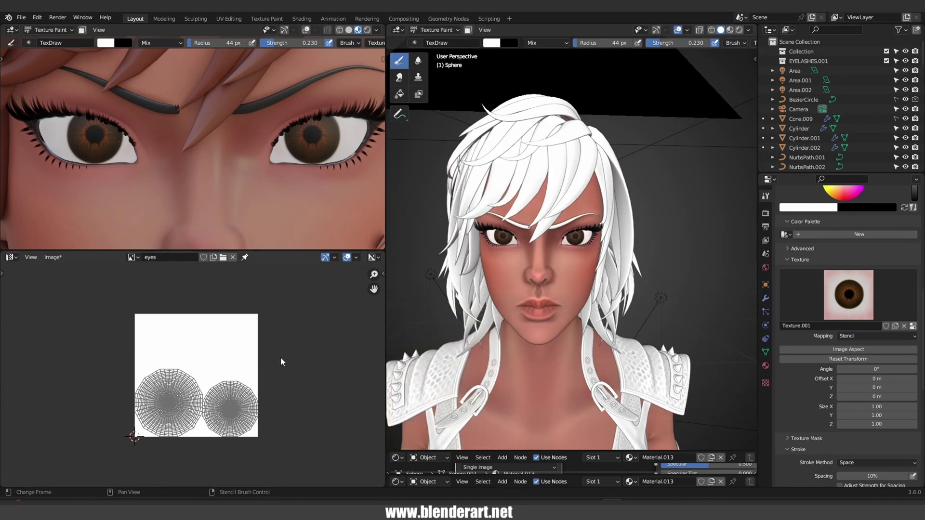
pyautogui.hotkey('ctrl', 's')
pyautogui.hotkey('ctrl', 'Tab')
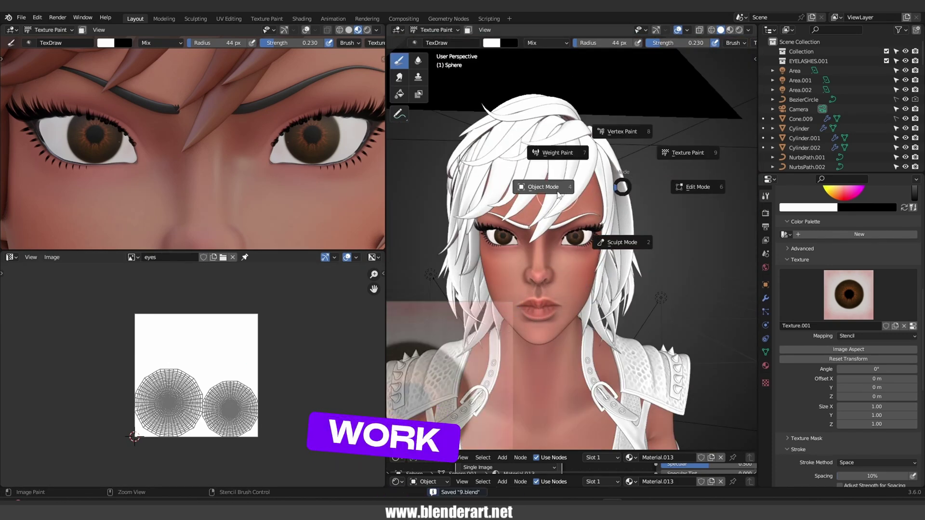
pyautogui.click(541, 188)
# Step: Show the Material.013 settings and switch the face close-up view to rendered shading to inspect the painted eyes
pyautogui.press('Home')
pyautogui.click(766, 365)
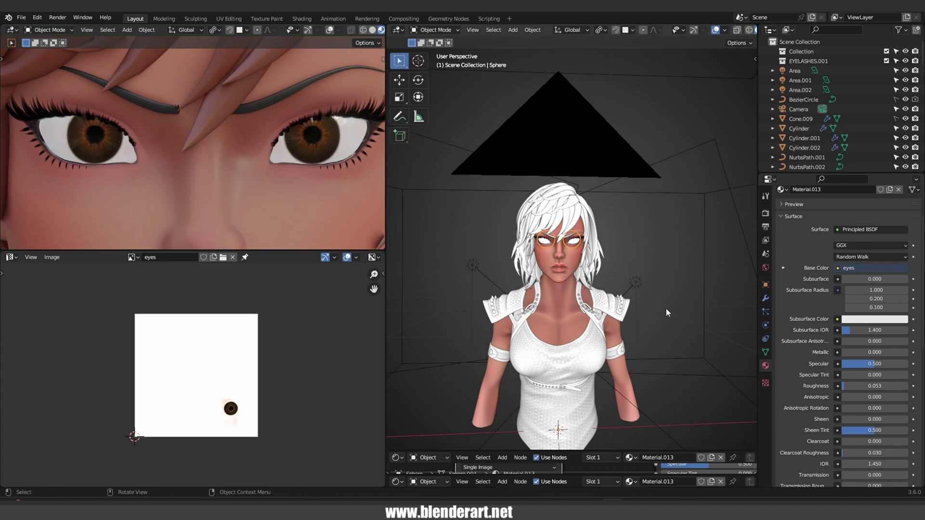
pyautogui.scroll(-4, 265, 174)
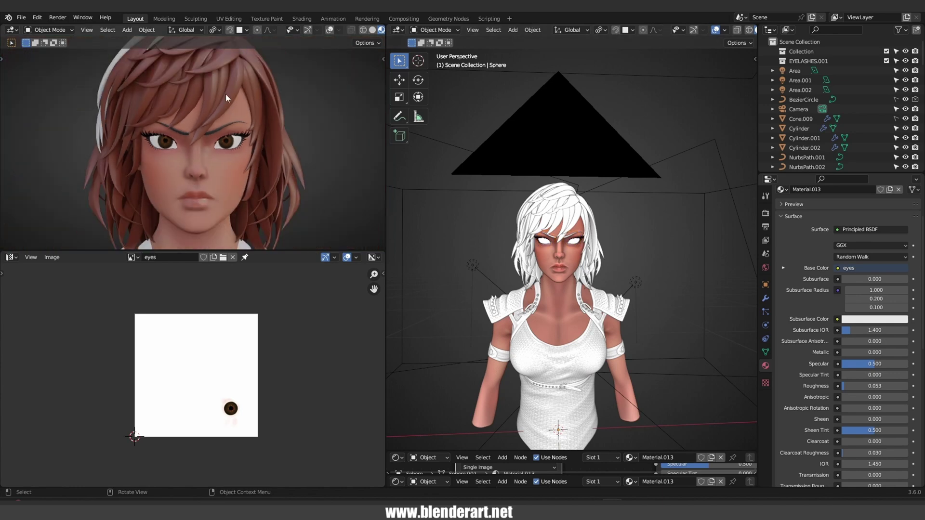
pyautogui.scroll(3, 276, 120)
pyautogui.scroll(-6, 319, 136)
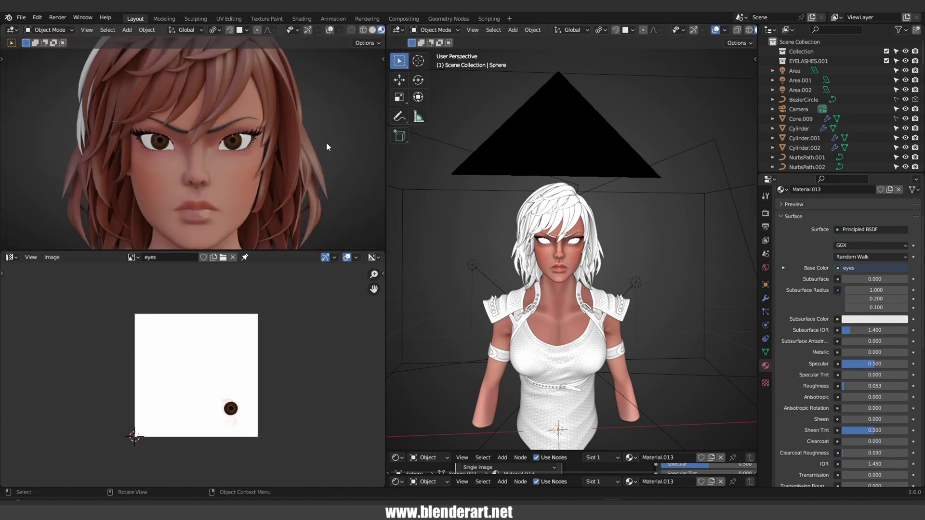
pyautogui.click(368, 30)
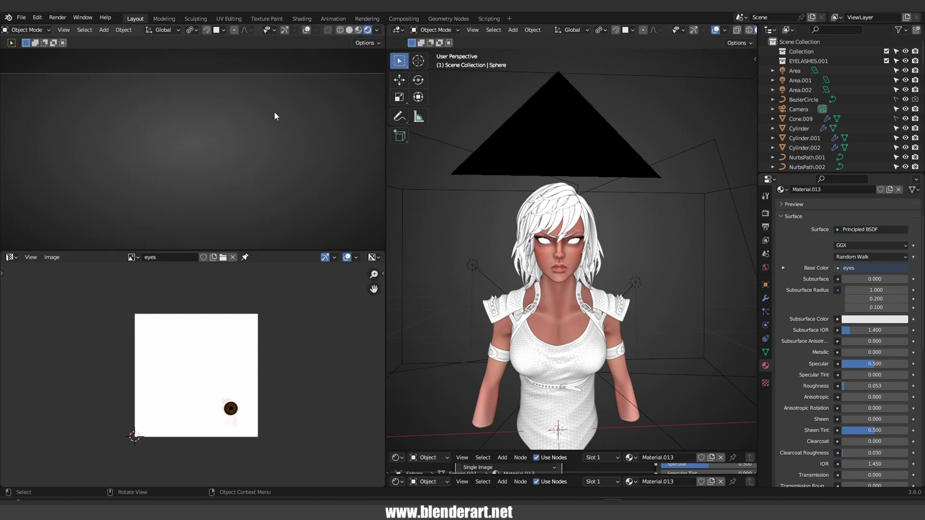
pyautogui.scroll(6, 250, 120)
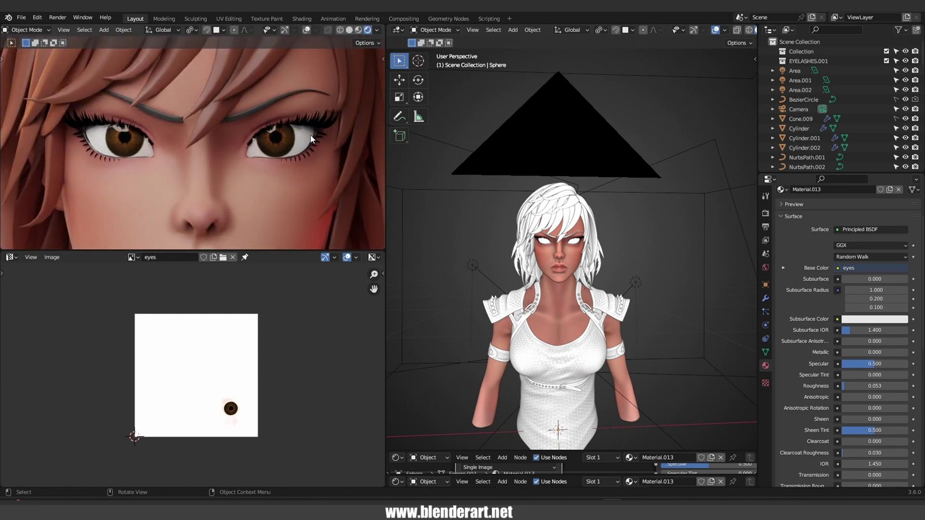
pyautogui.scroll(3, 318, 128)
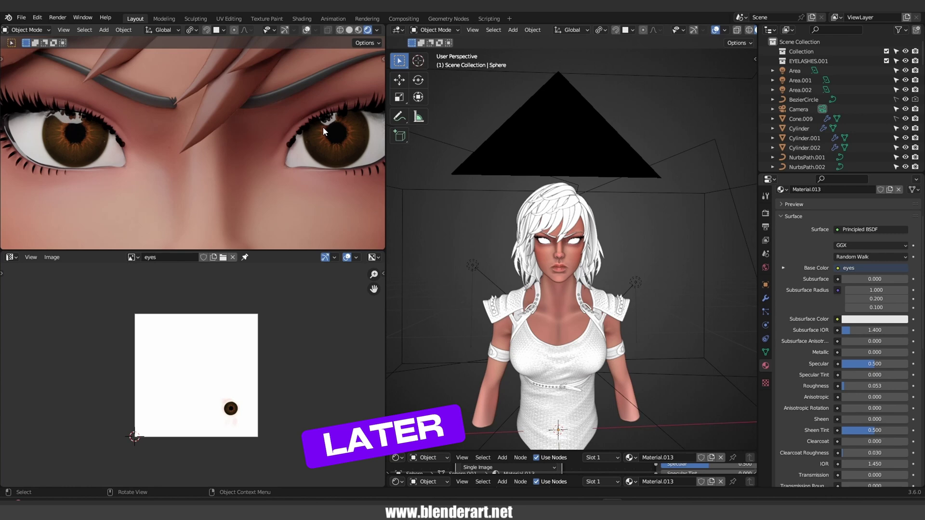